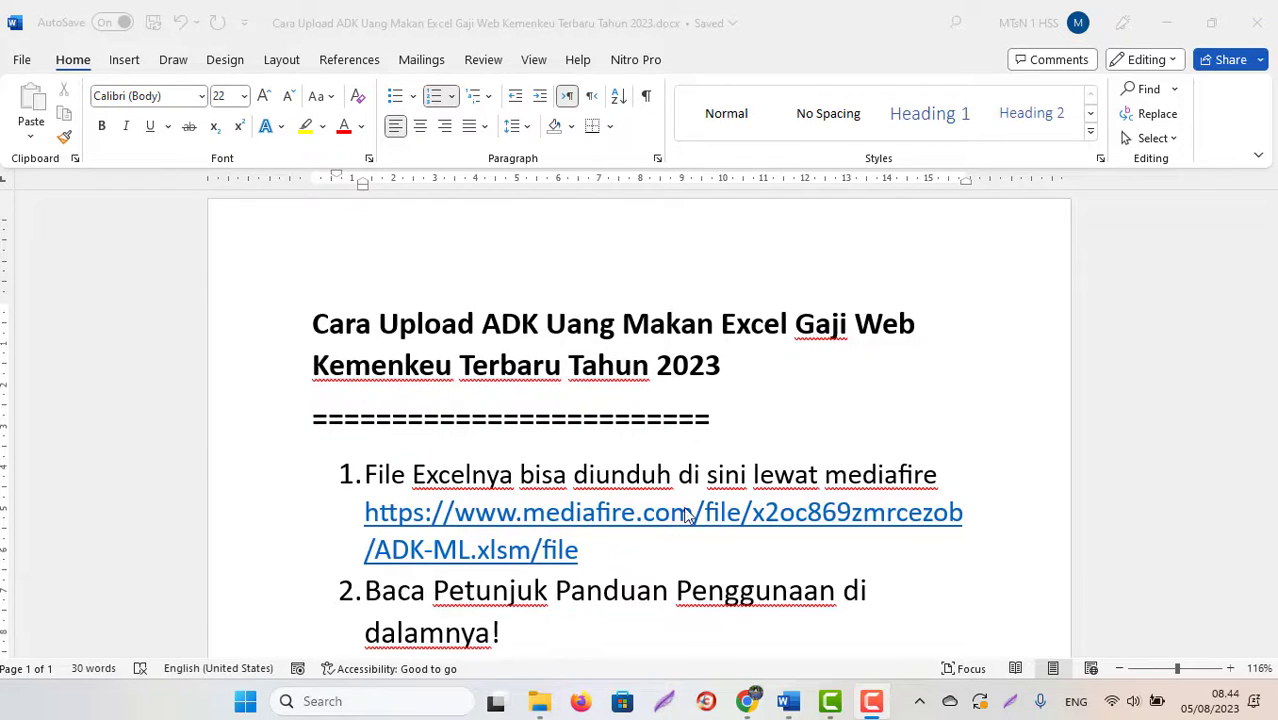
Step: Switch to the Upload ADK folder window and open ADK-ML.xlsm in Excel
mouse_move(548, 708)
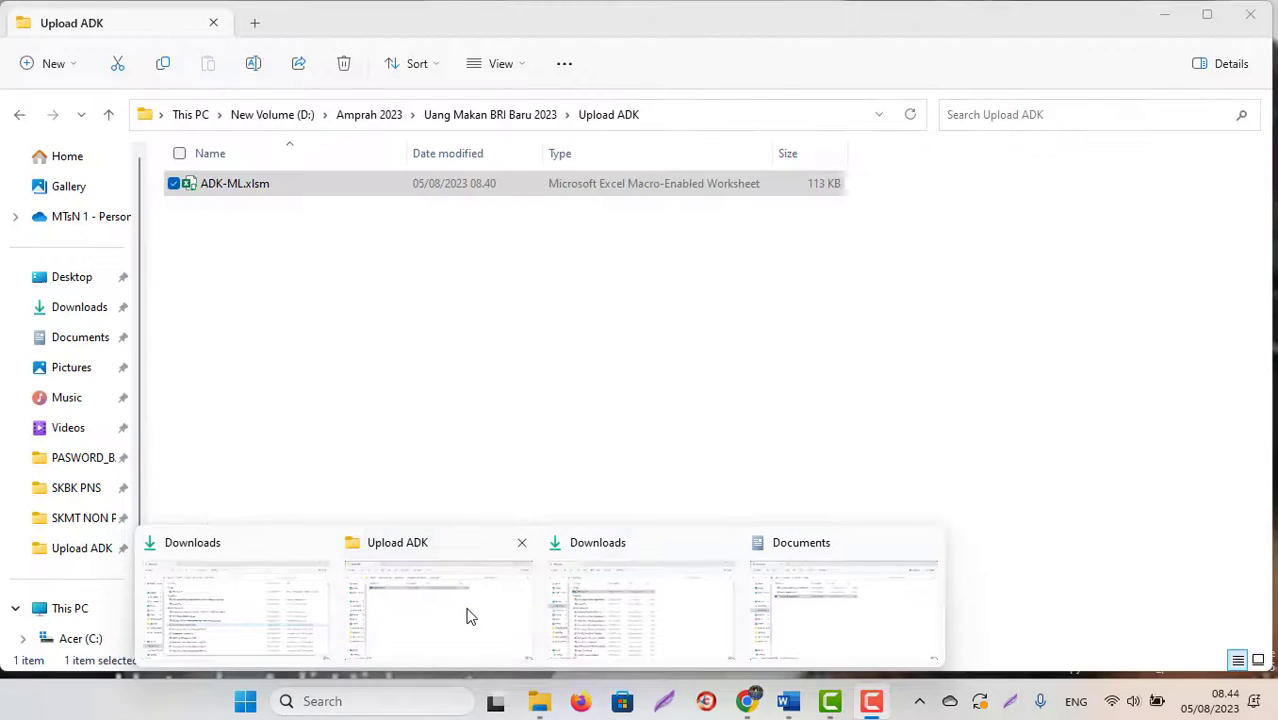
left_click(470, 614)
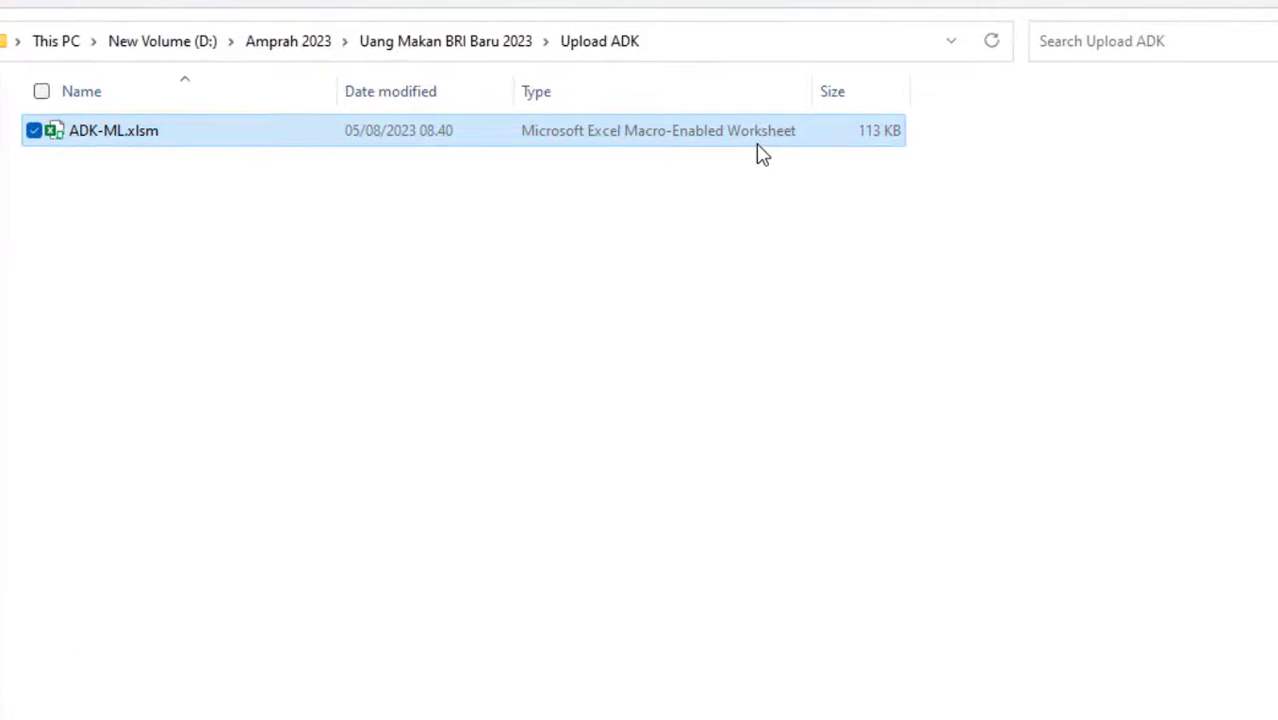
double_click(139, 135)
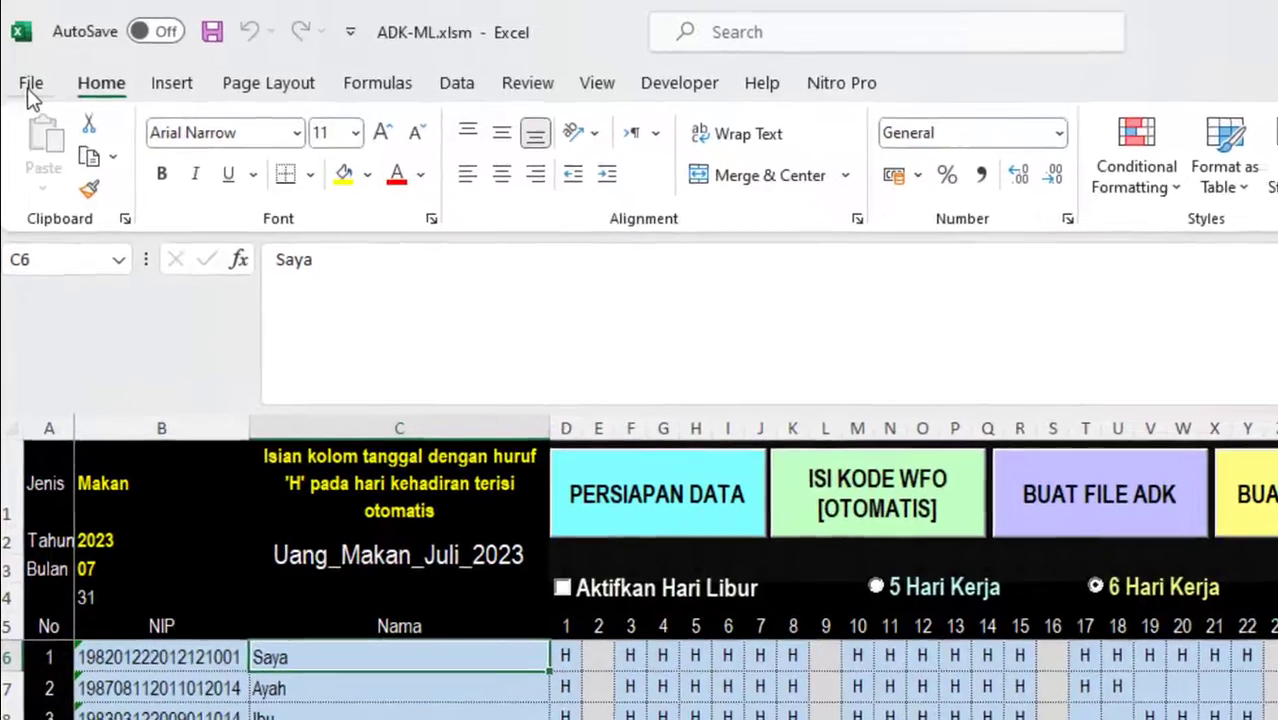
Step: Review Excel's Trust Center Macro Settings via File > Options and confirm with OK
left_click(29, 82)
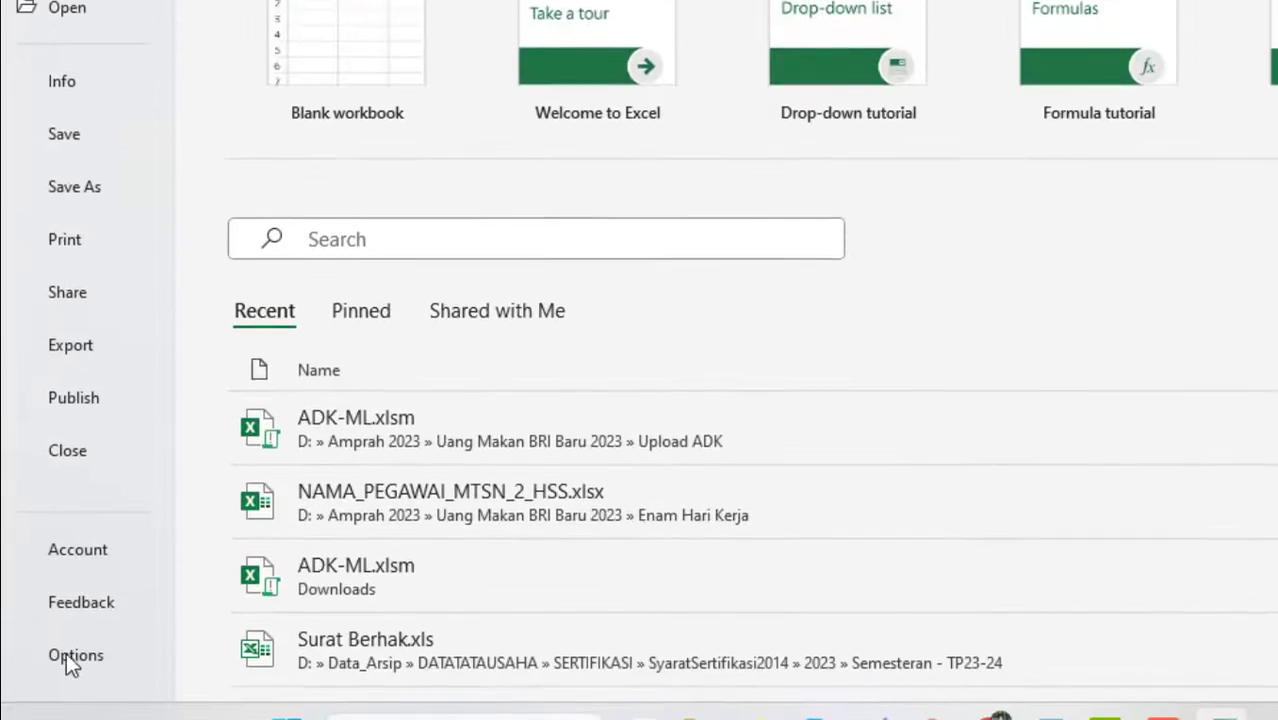
left_click(66, 658)
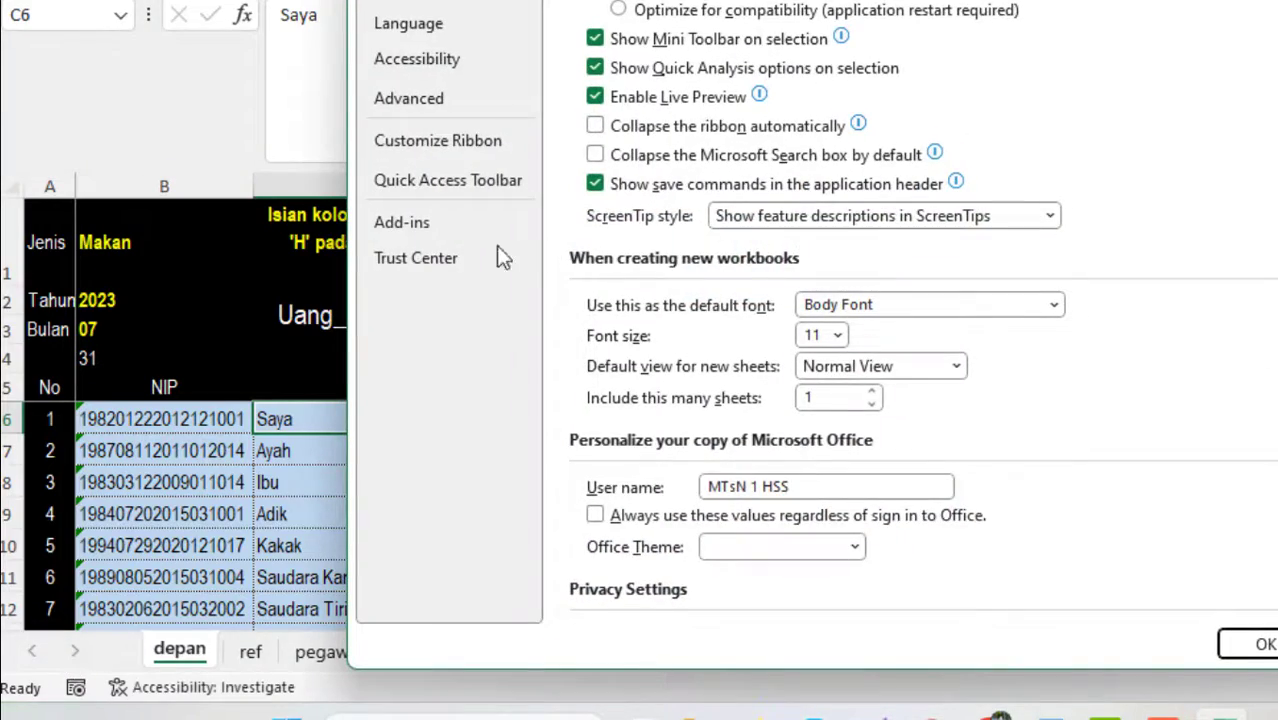
left_click(408, 258)
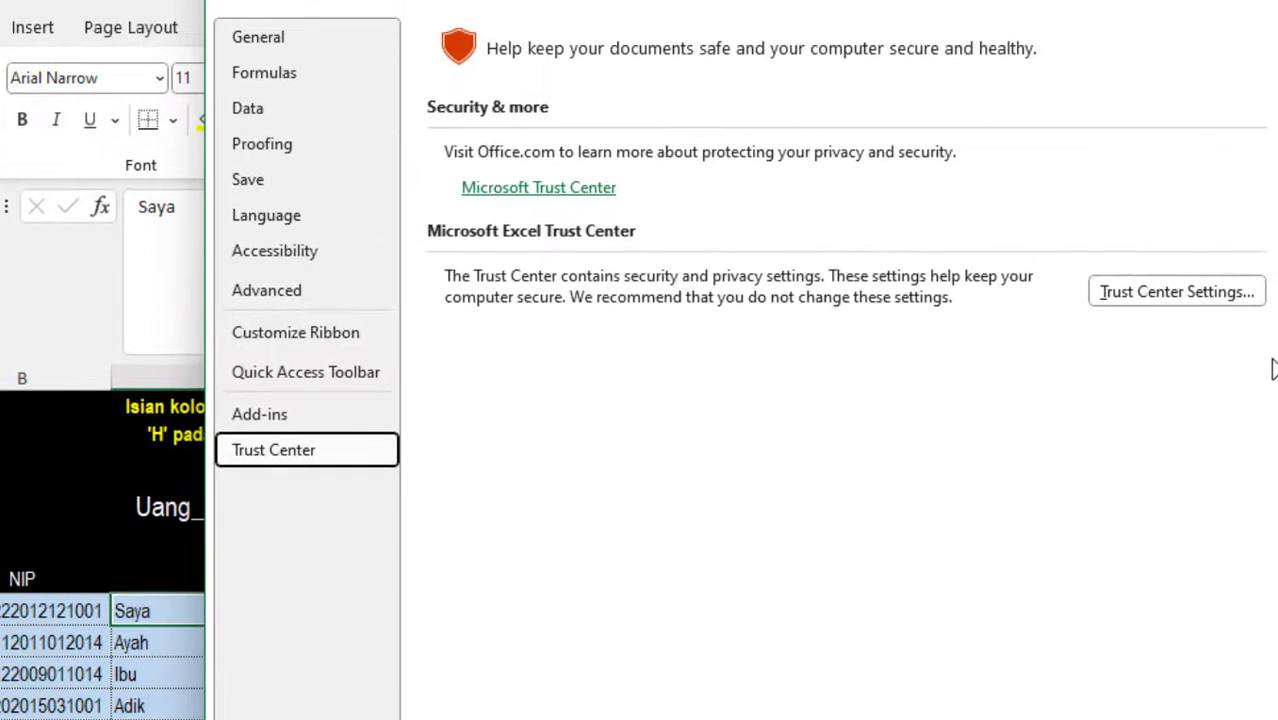
left_click(1144, 286)
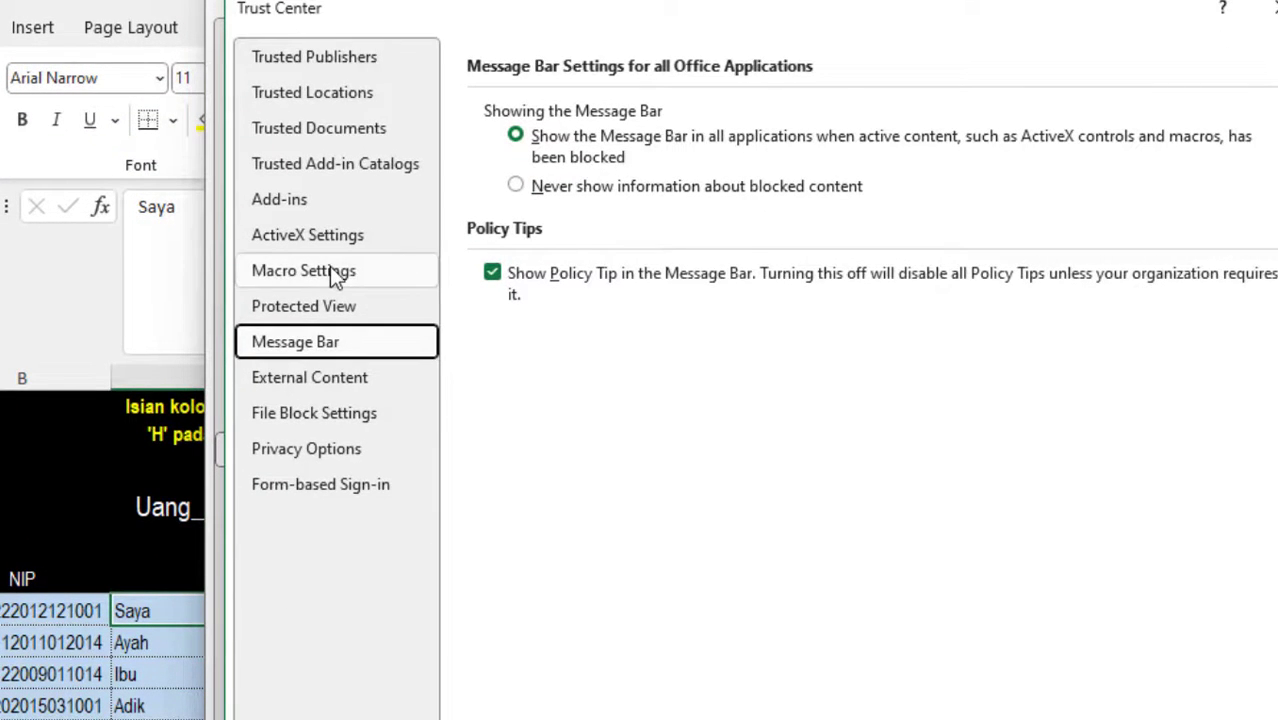
left_click(332, 274)
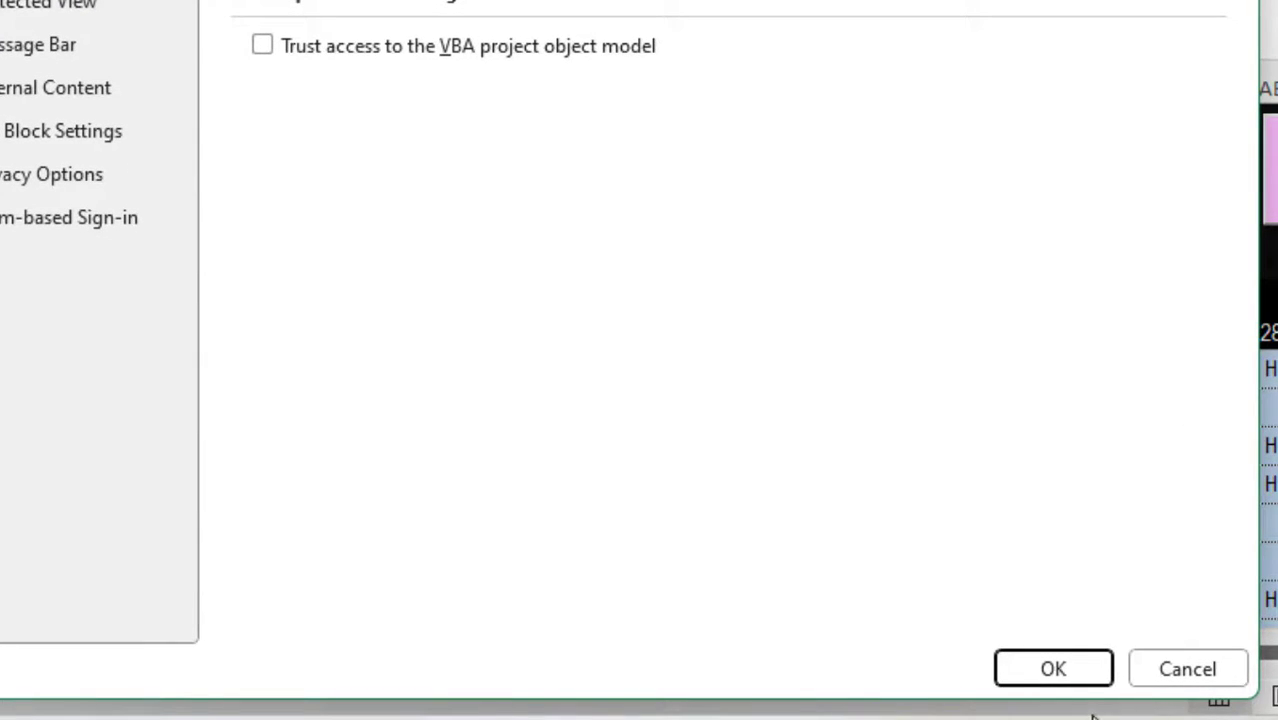
left_click(1018, 650)
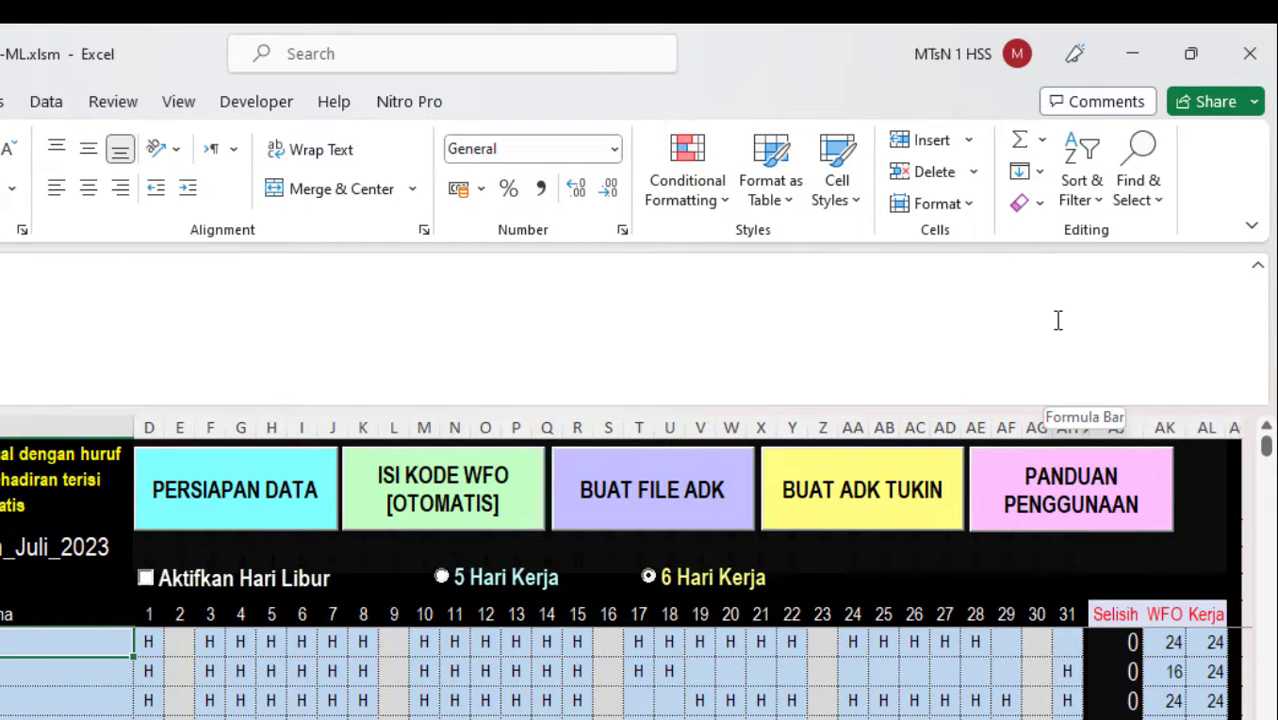
Step: Close Excel, inspect ADK-ML.xlsm's Properties, then reopen the workbook
left_click(1250, 54)
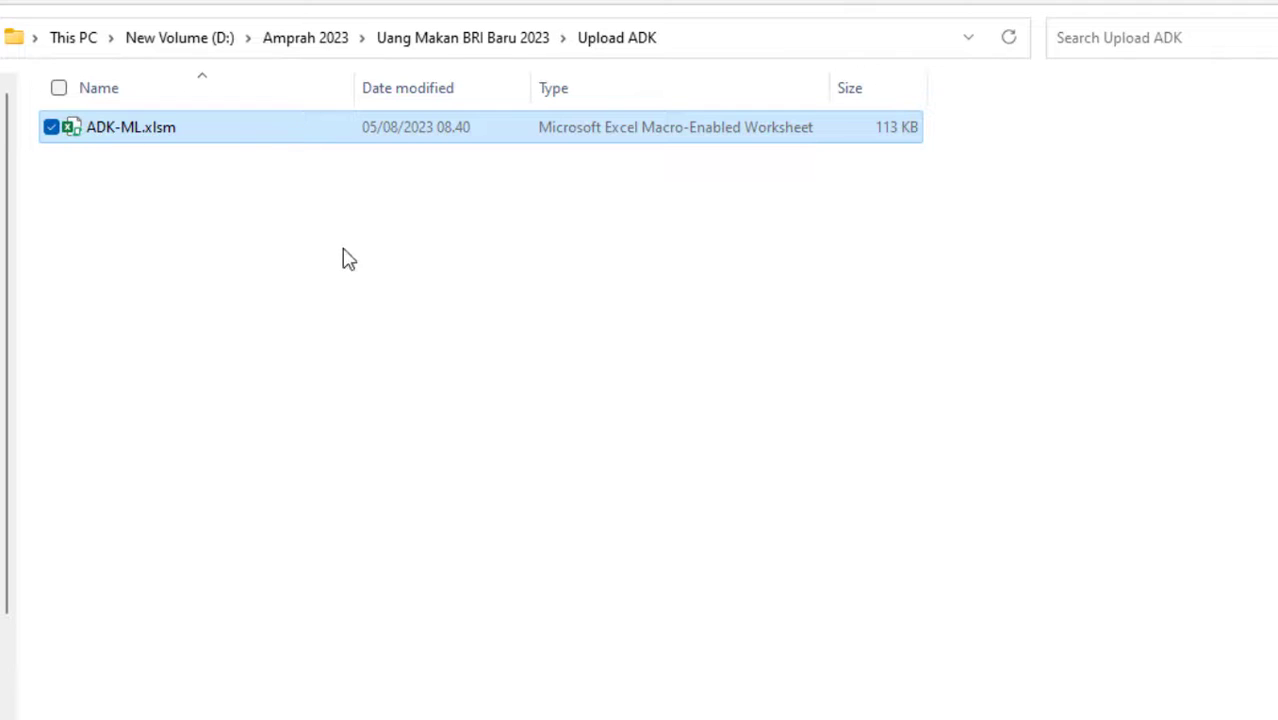
right_click(117, 132)
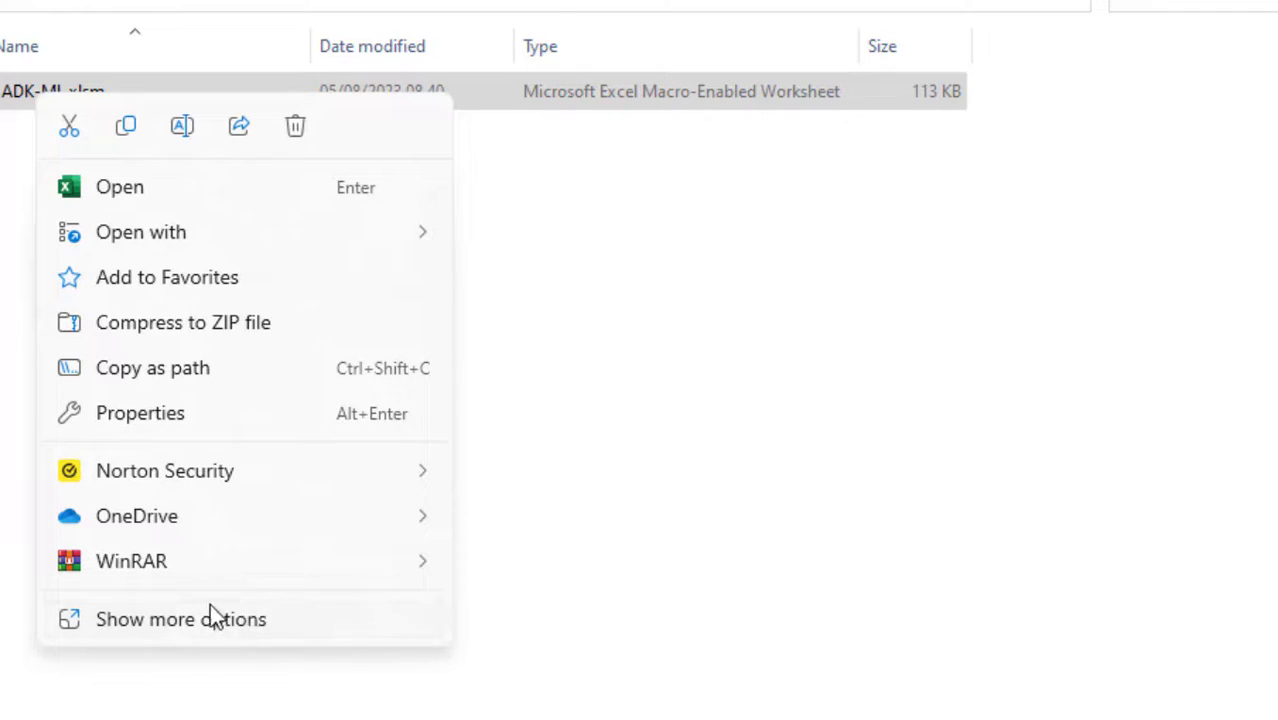
left_click(156, 623)
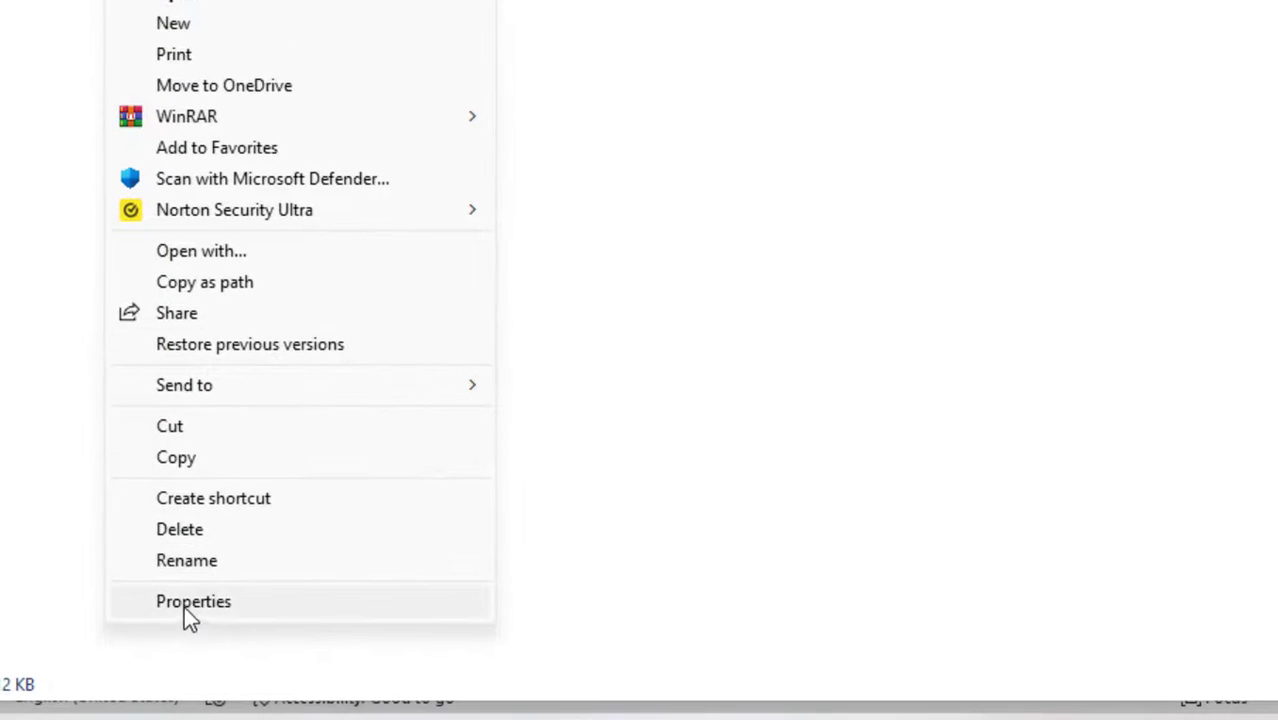
left_click(158, 660)
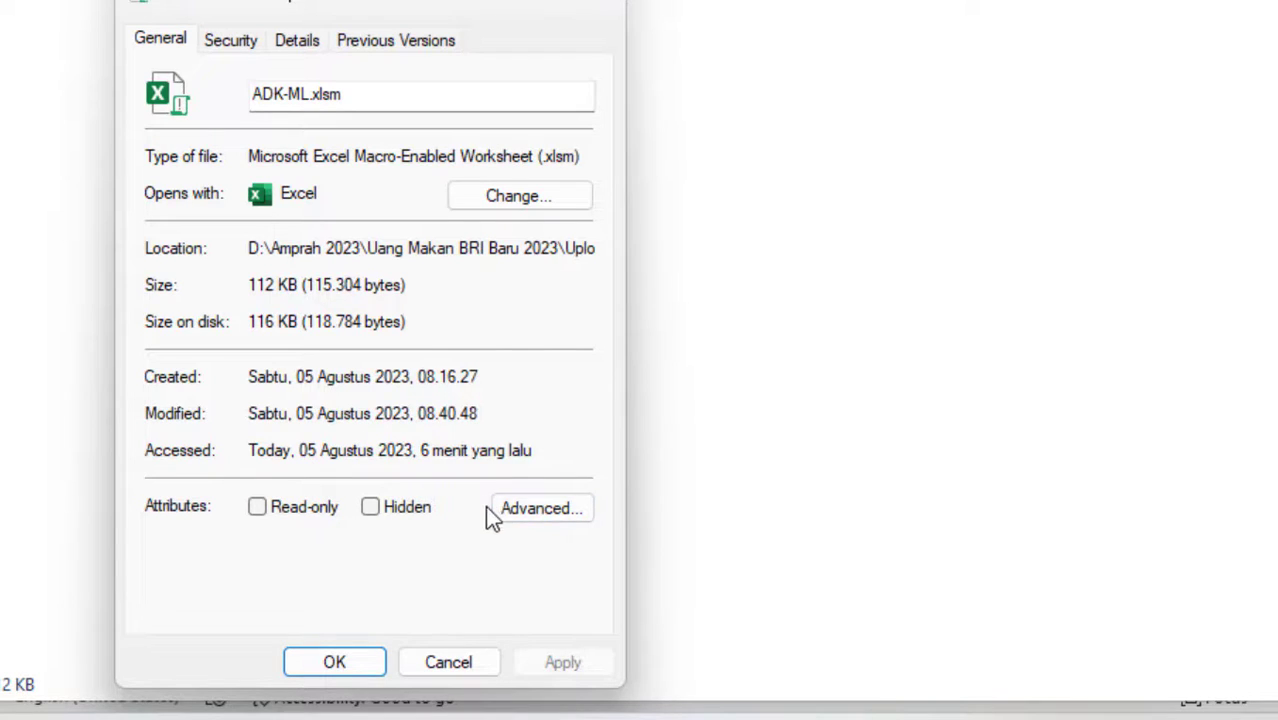
left_click(337, 664)
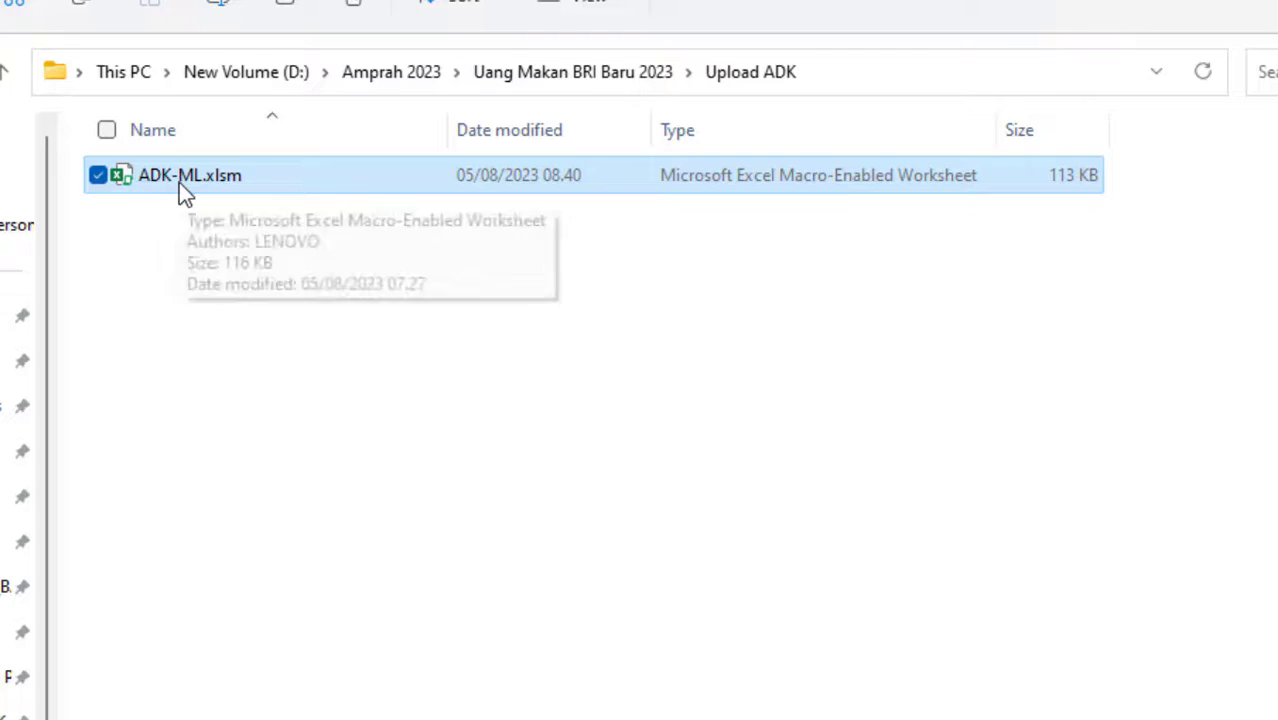
double_click(180, 184)
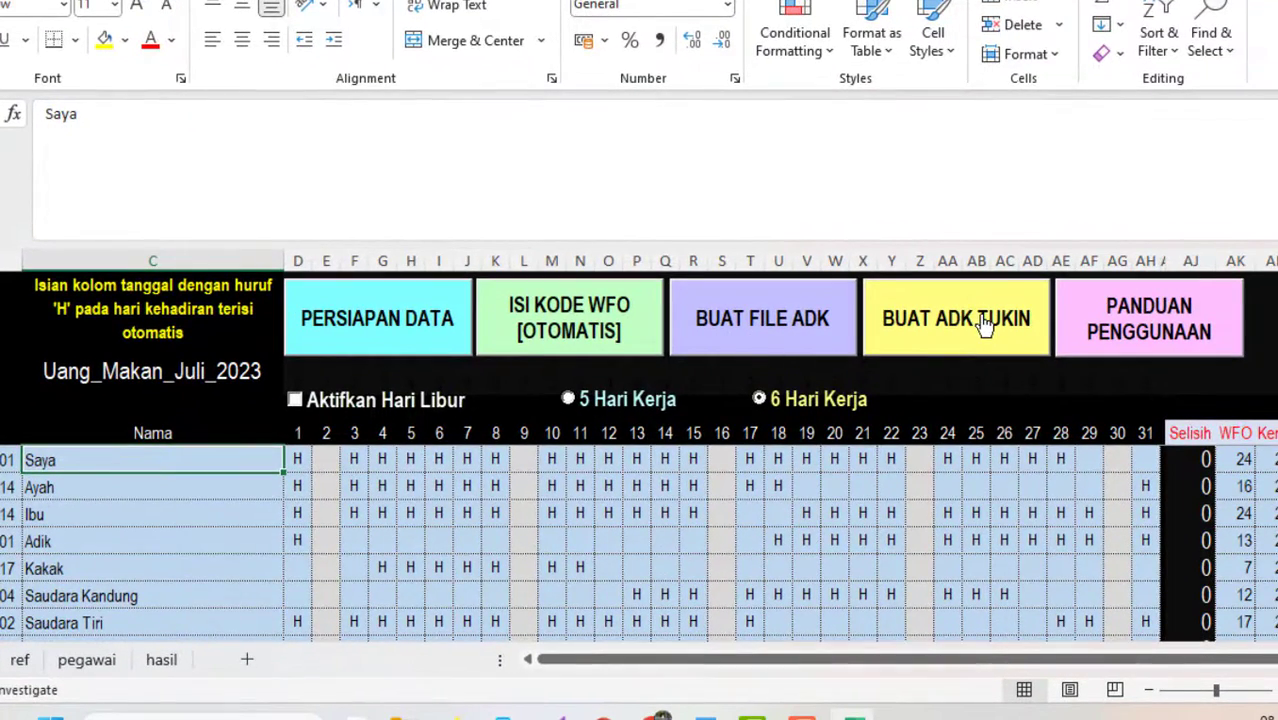
Step: View the PANDUAN PENGGUNAAN usage guide and close it
left_click(1155, 336)
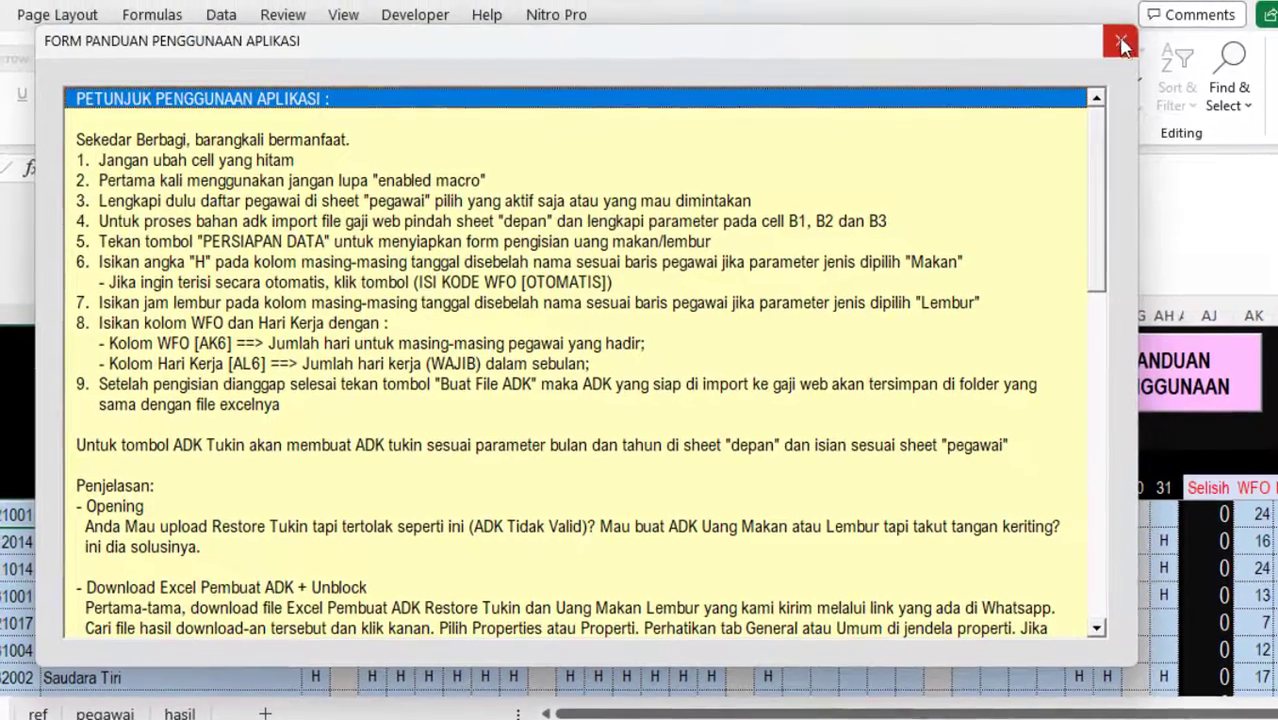
left_click(1123, 46)
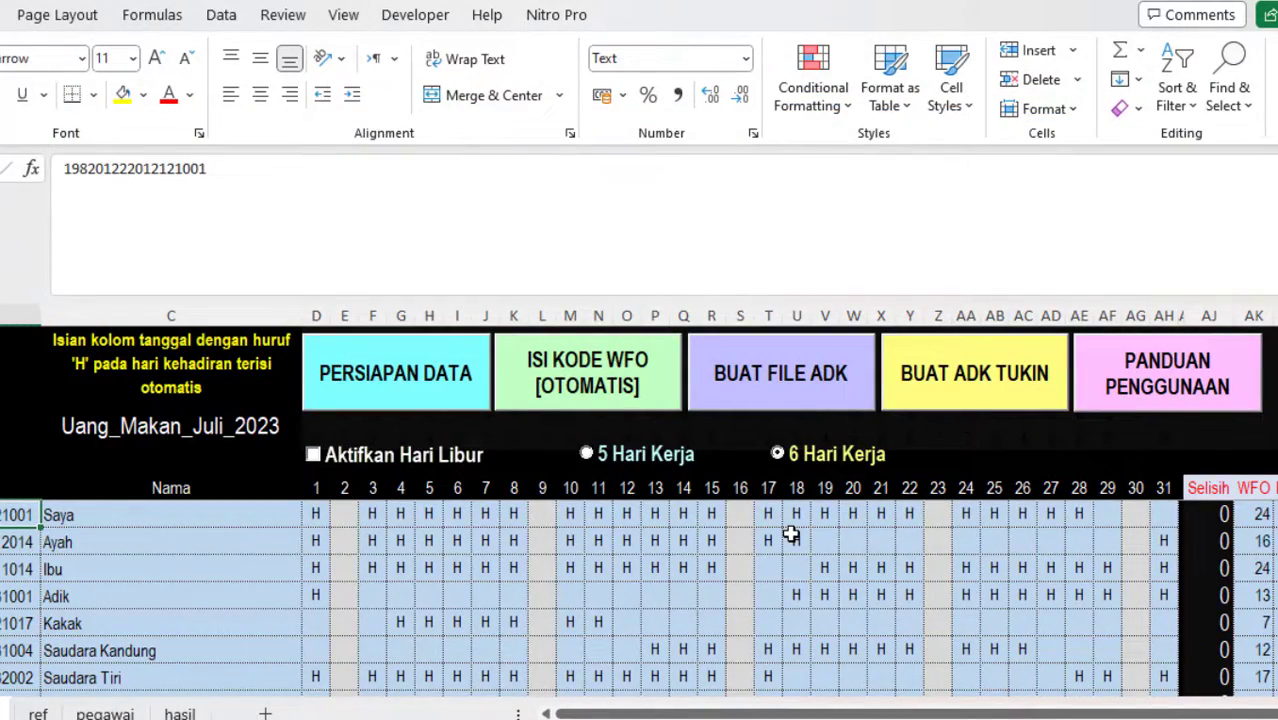
Step: Run PERSIAPAN DATA to clear the grid, then check the B3 month list, keeping 07
left_click(371, 383)
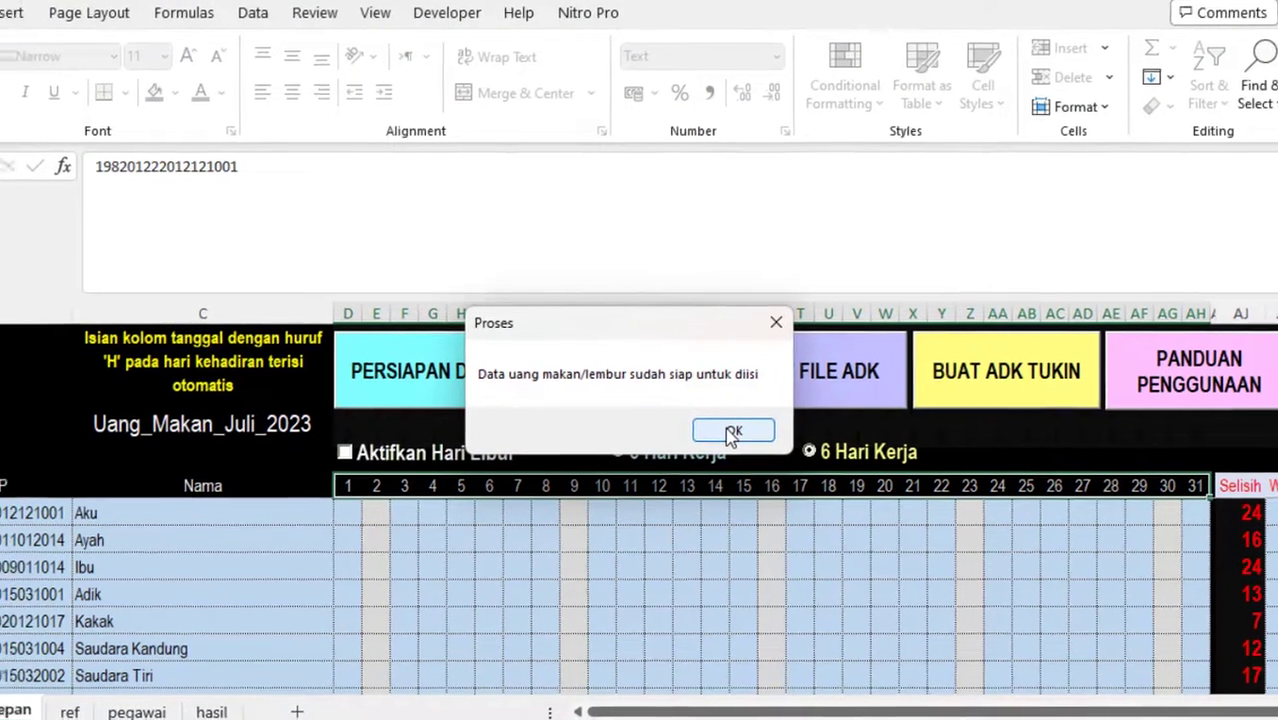
left_click(702, 432)
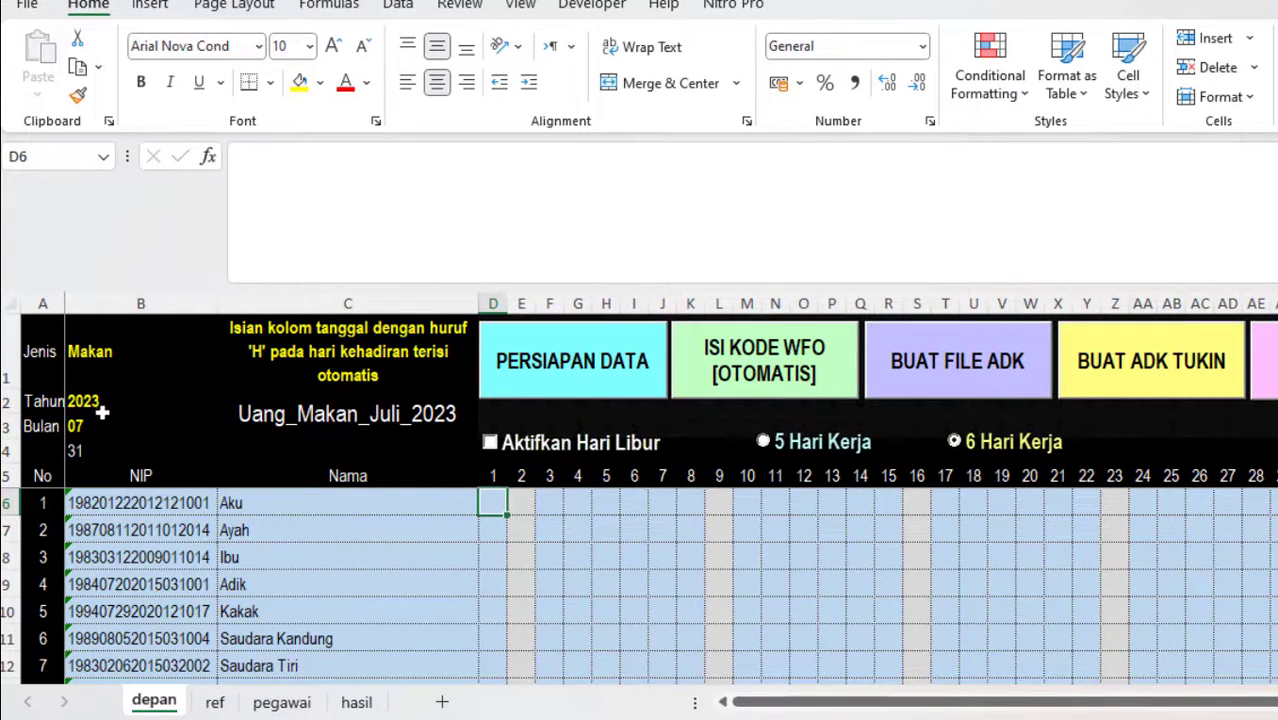
left_click(75, 428)
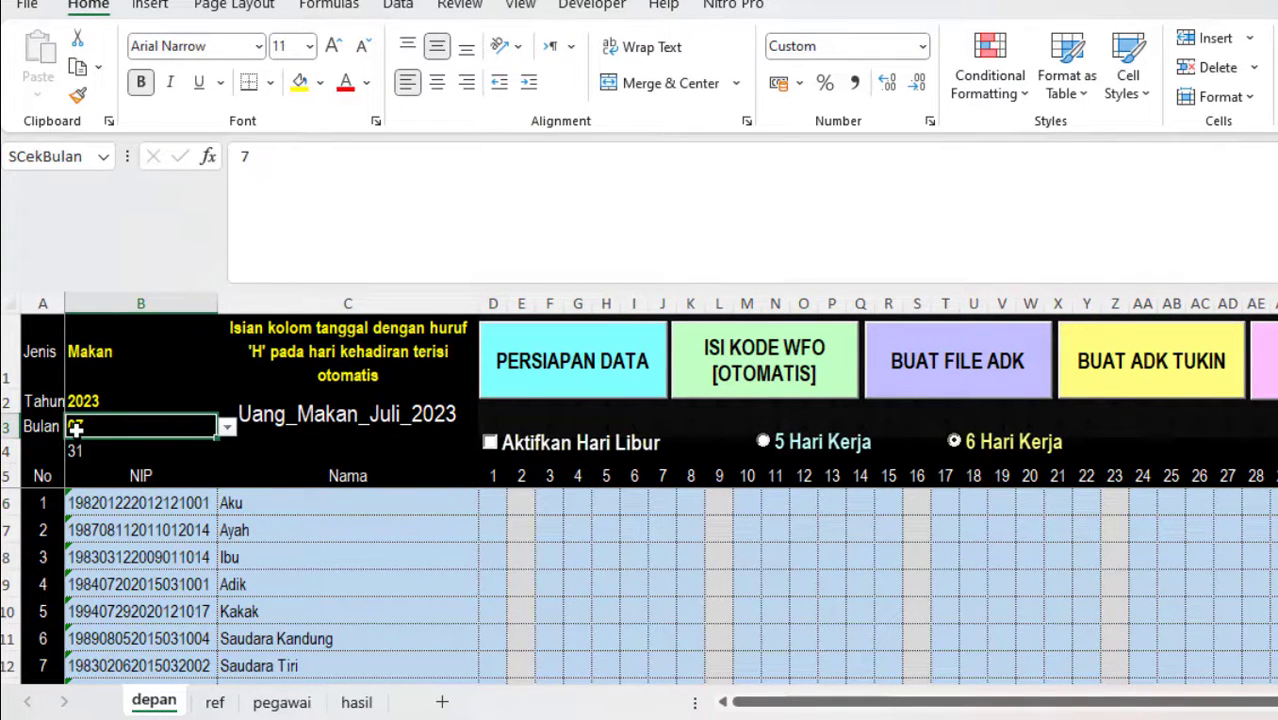
left_click(227, 427)
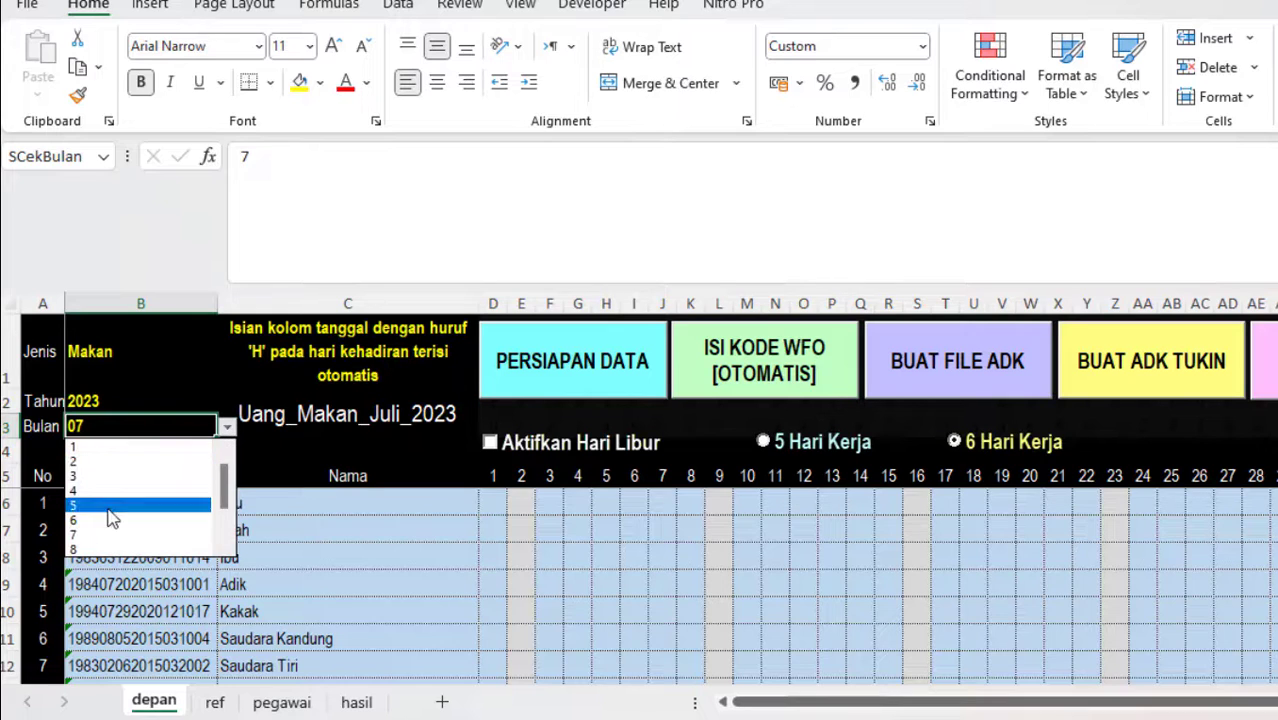
key("Escape")
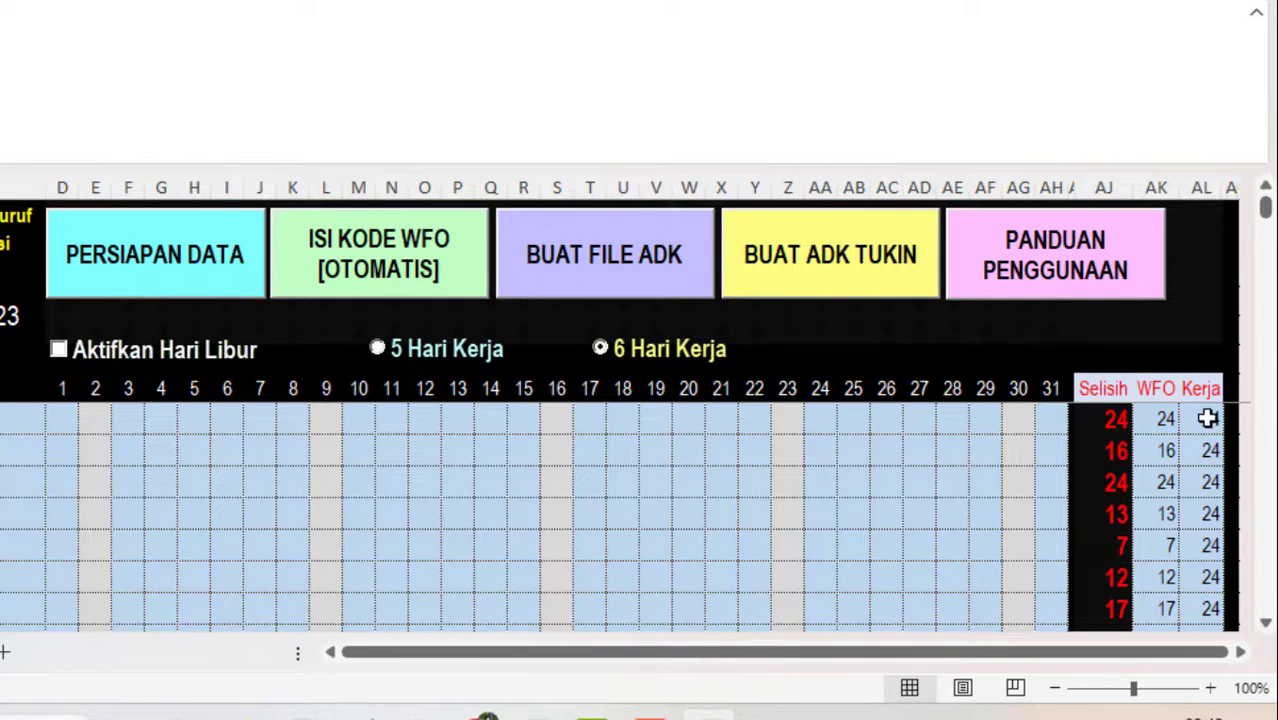
Step: Set the first employee's Kerja to 25 and paste 25 into every Kerja cell below
left_click(1208, 418)
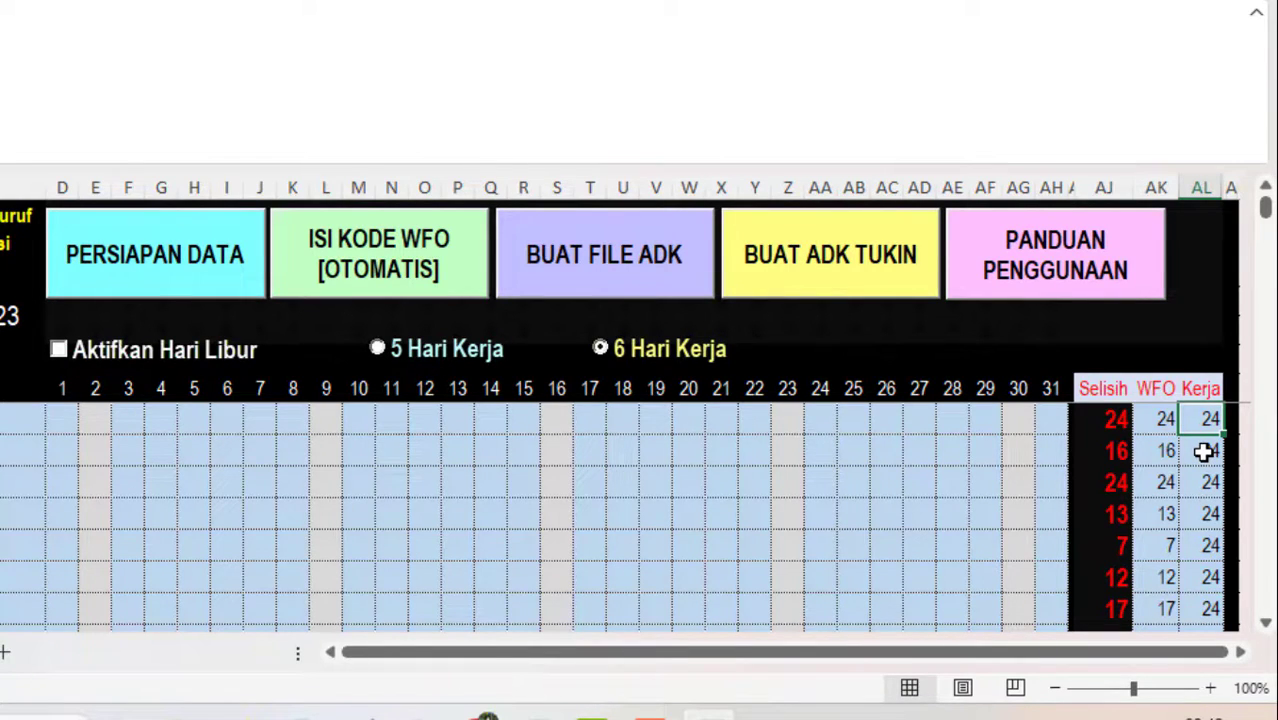
type("2")
key("Return")
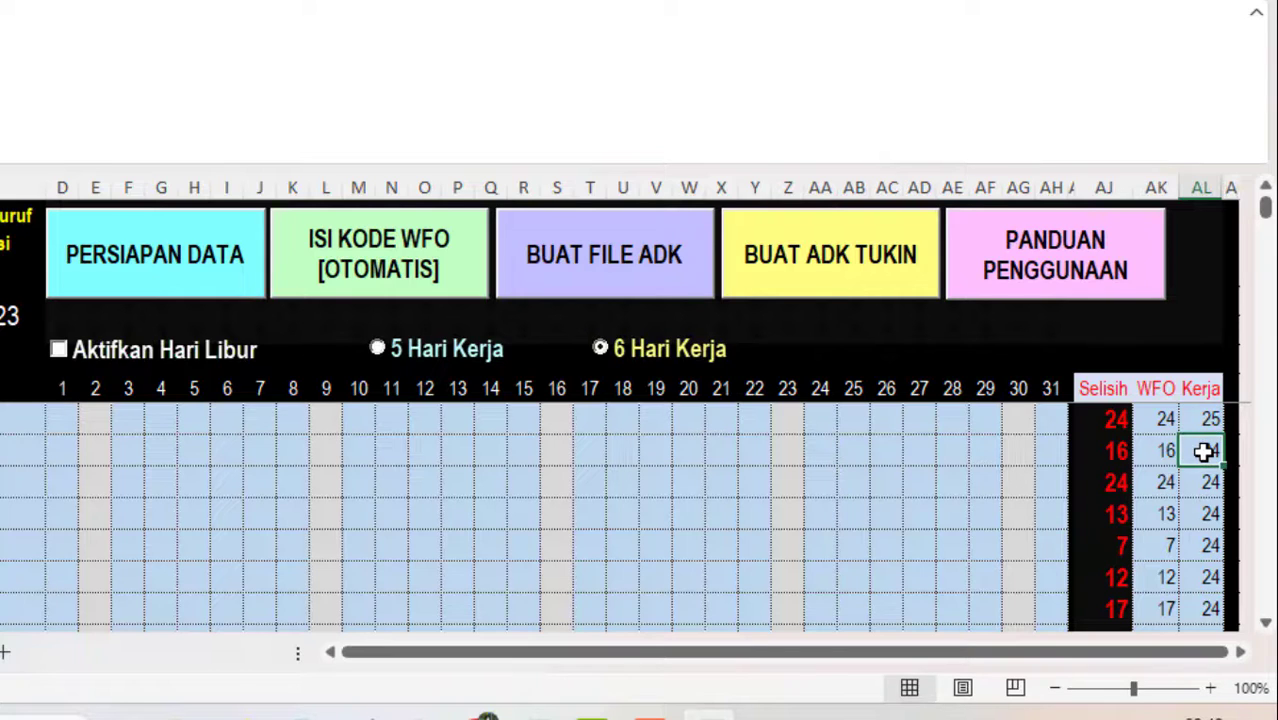
key("Up")
key("ctrl+c")
key("Down")
key("shift+Down")
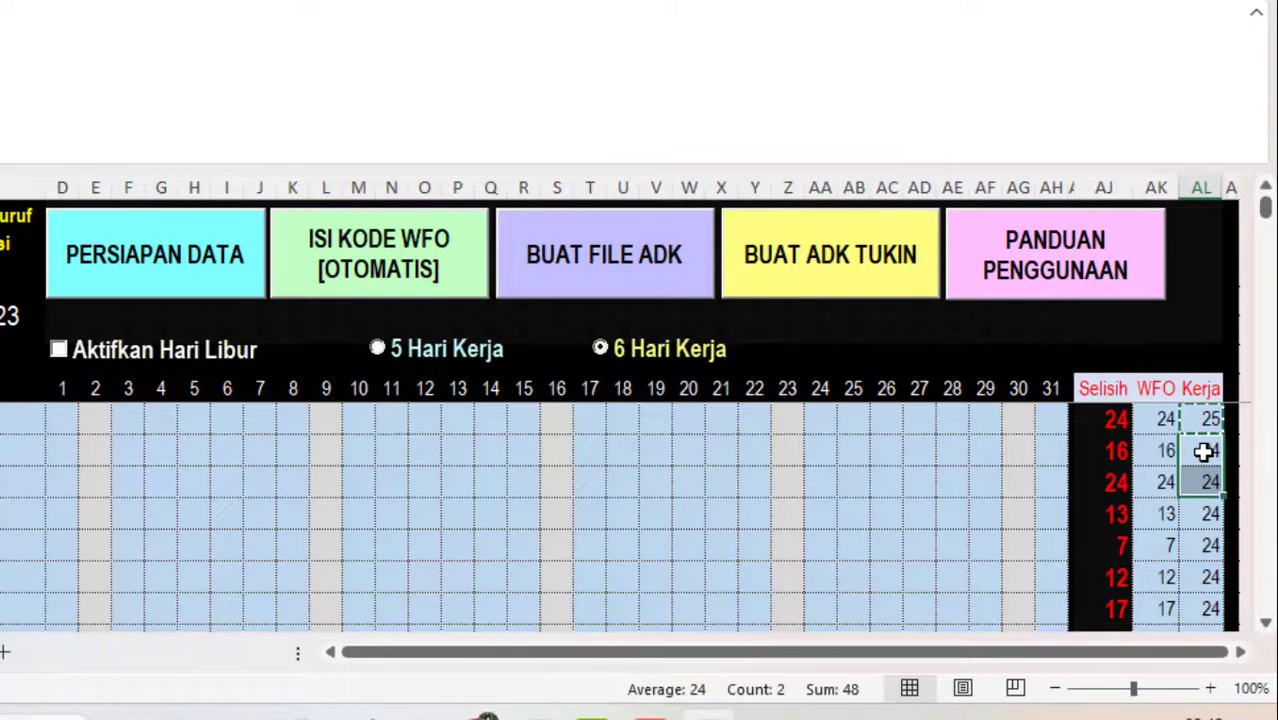
key("shift+Down")
key("shift+Down")
key("shift+Down")
key("shift+Down")
key("shift+Up")
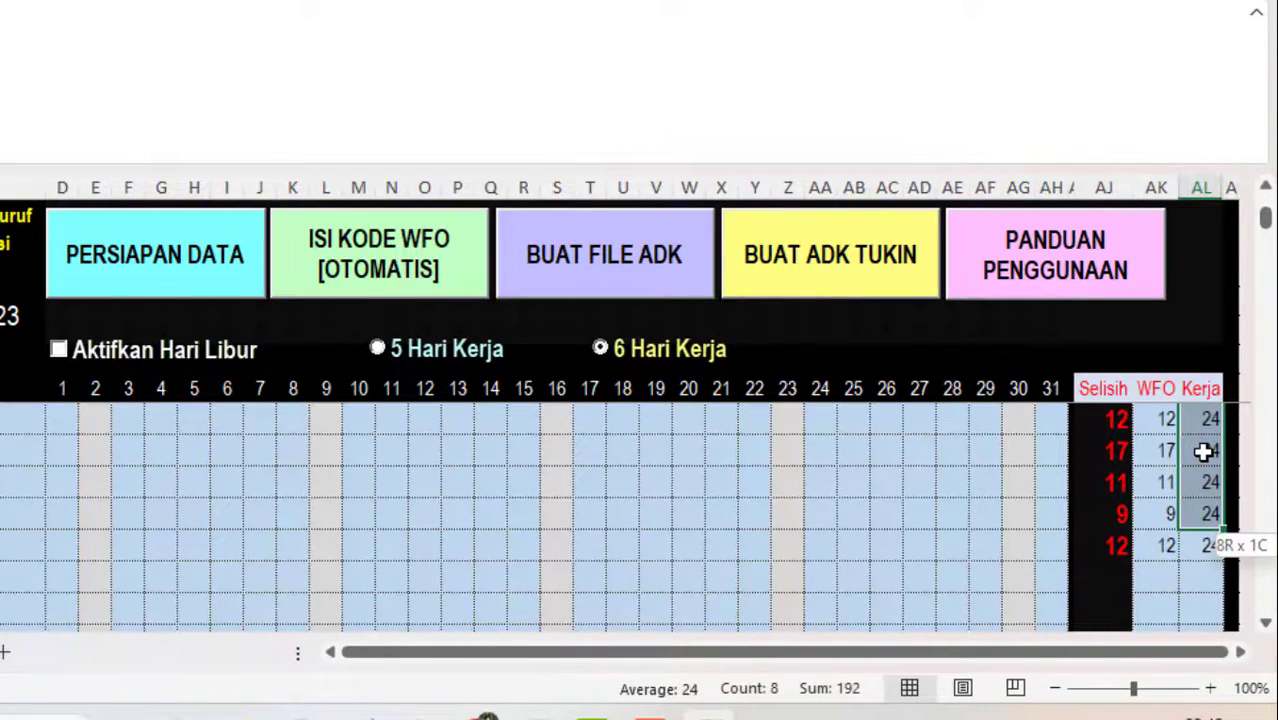
key("shift+Down")
key("ctrl+v")
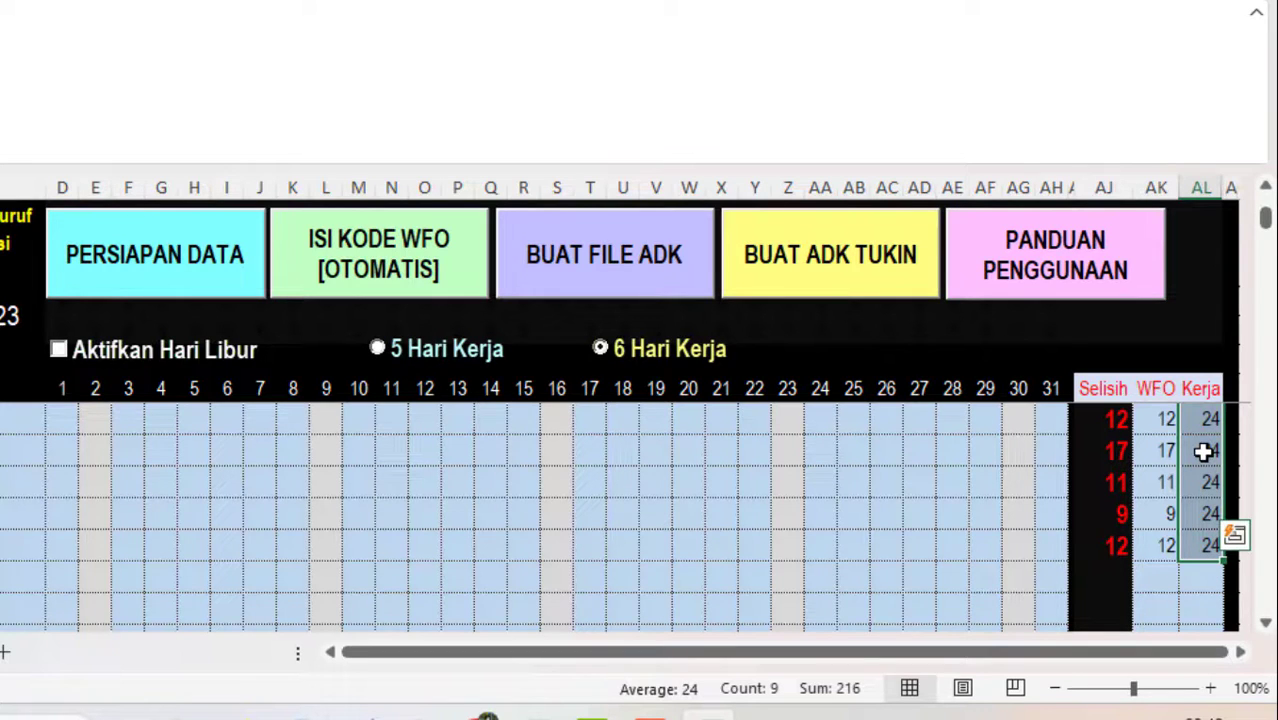
key("ctrl+v")
key("Down")
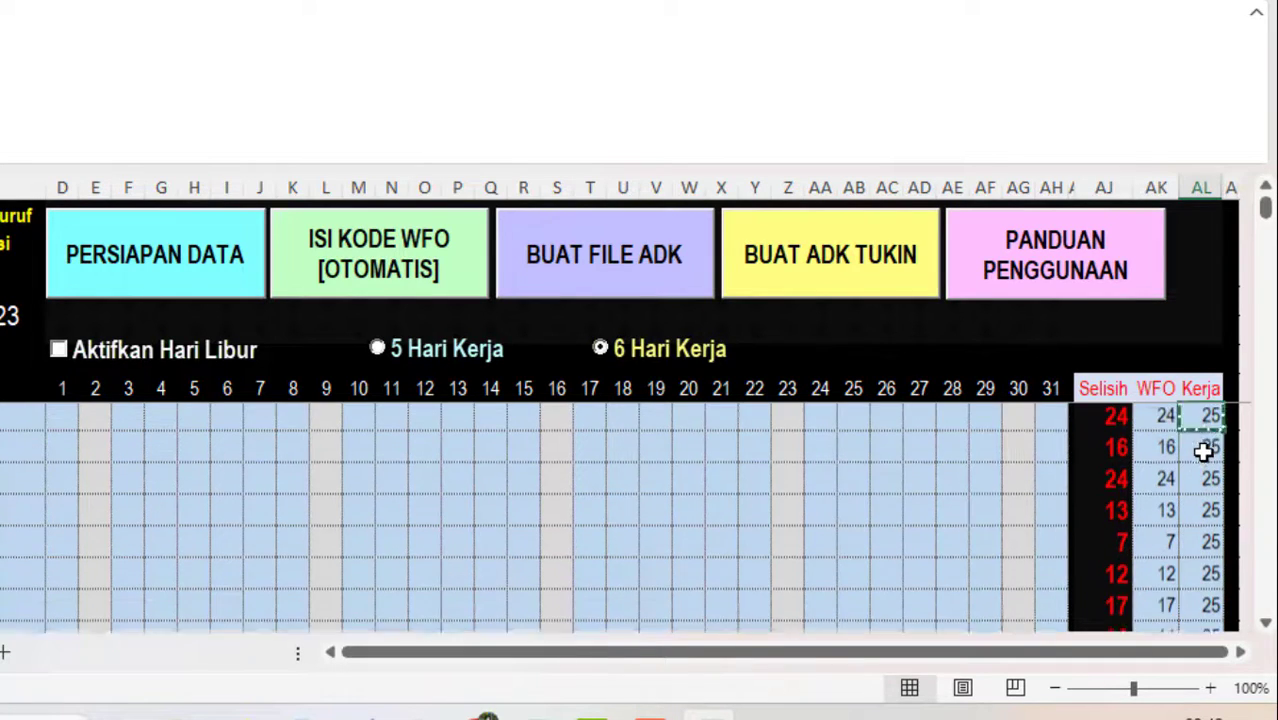
key("Down")
key("Down")
key("Down")
key("Down")
key("Down")
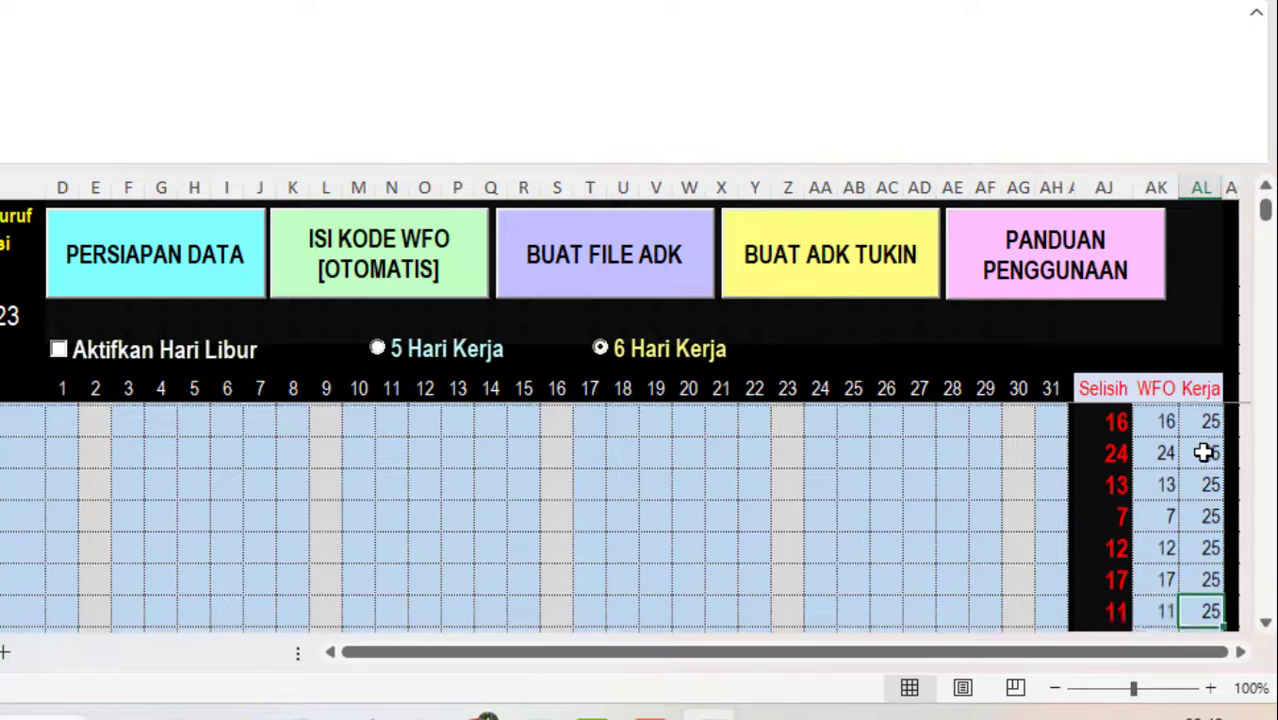
key("Up")
key("Up")
key("Up")
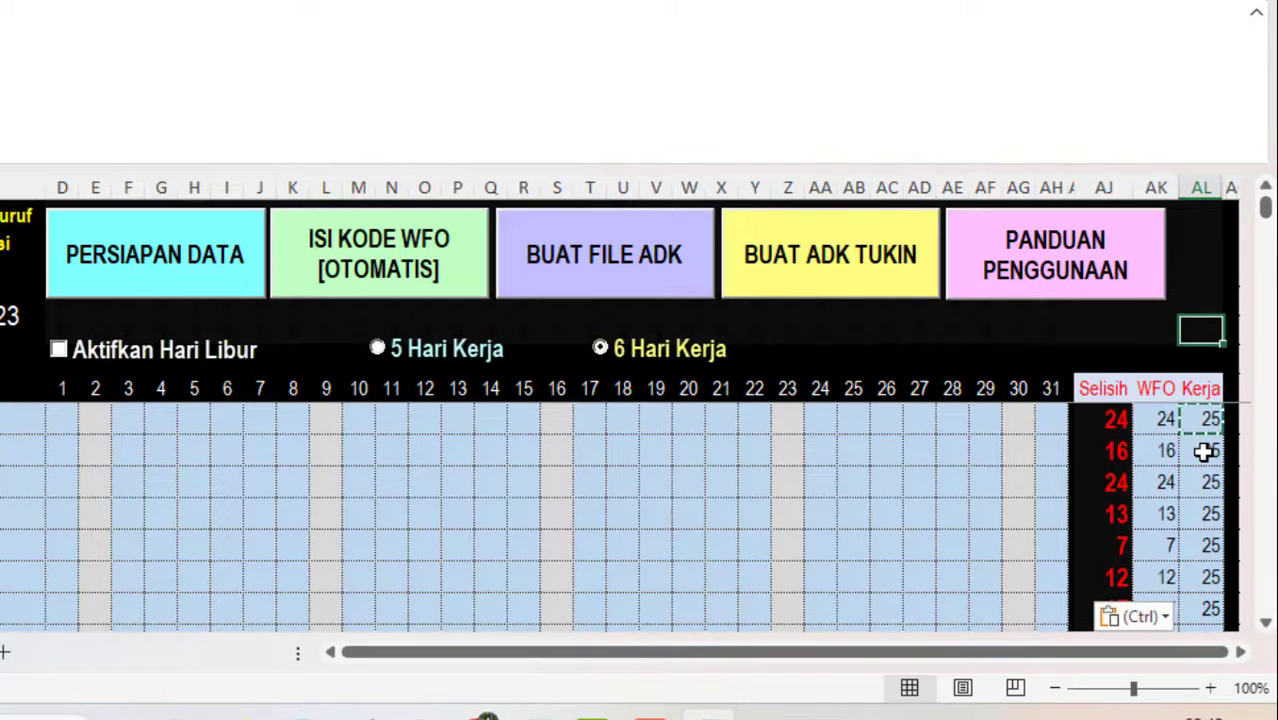
Step: Enter WFO counts of 20 and 17 for the first two employees
left_click(1143, 420)
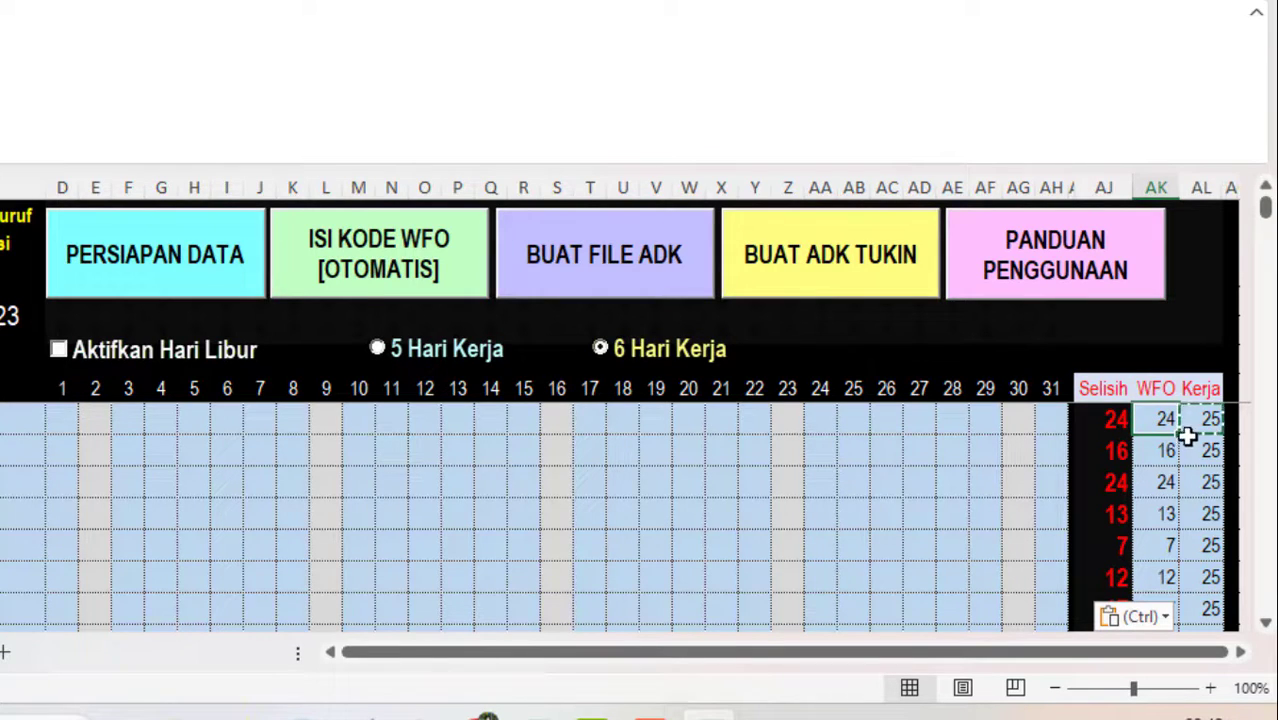
key("Escape")
type("20")
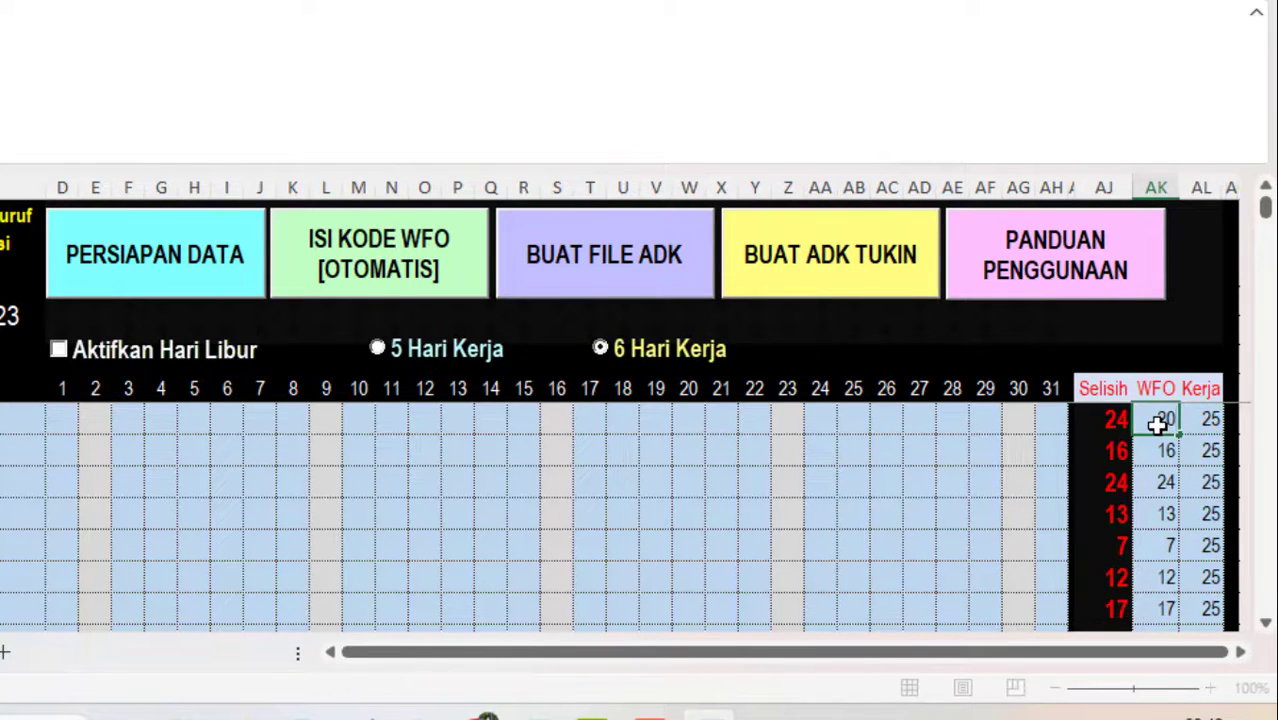
key("Return")
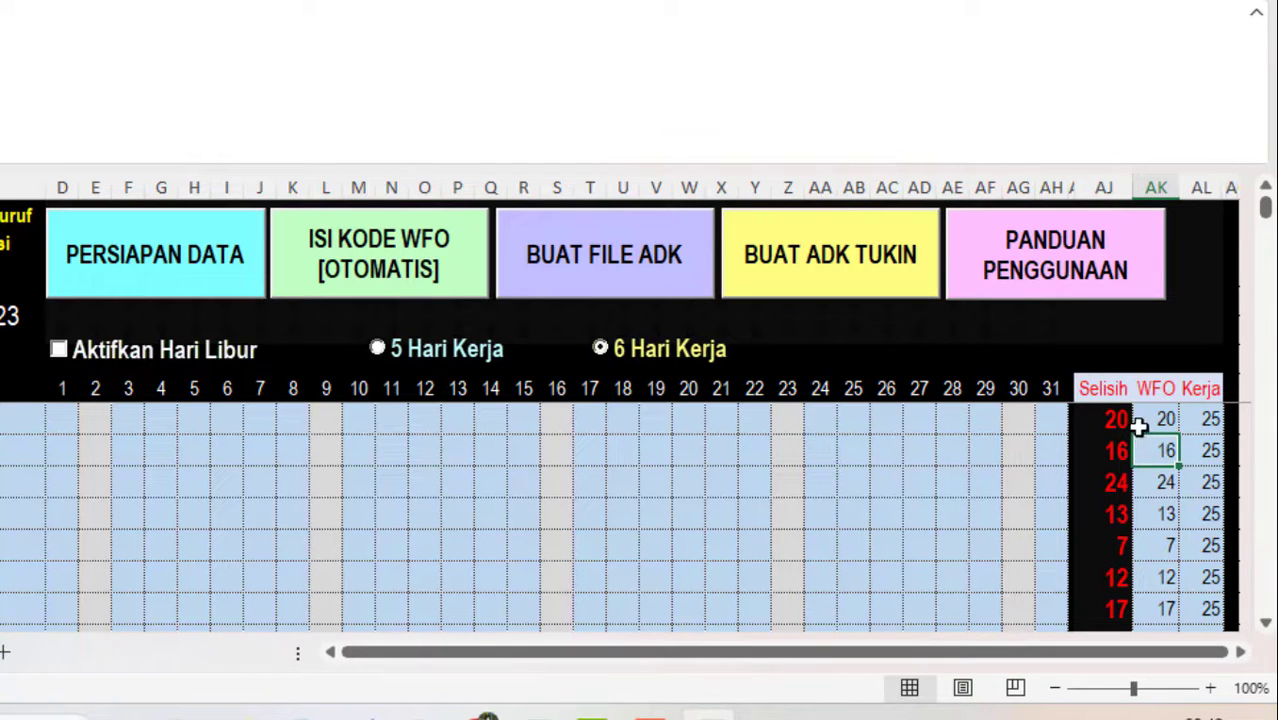
type("17")
key("Return")
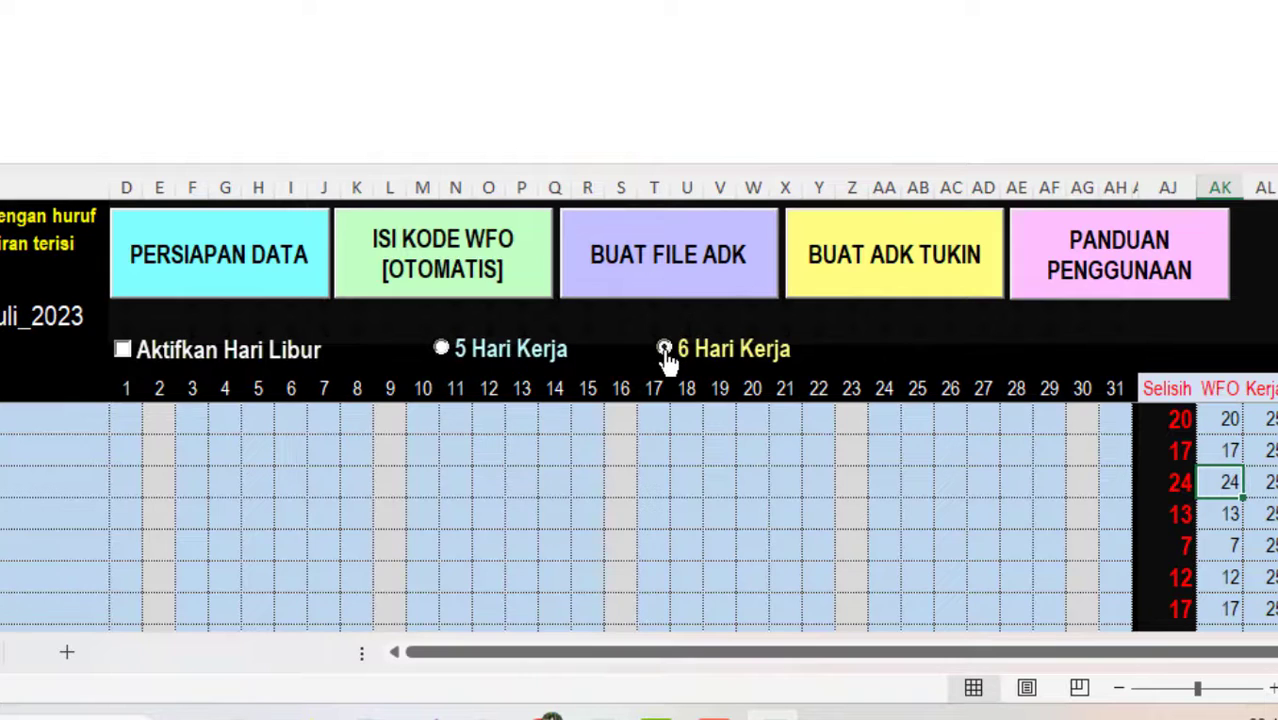
Step: Choose '6 Hari Kerja' and tick 'Aktifkan Hari Libur' so day 19 becomes a holiday
left_click(665, 352)
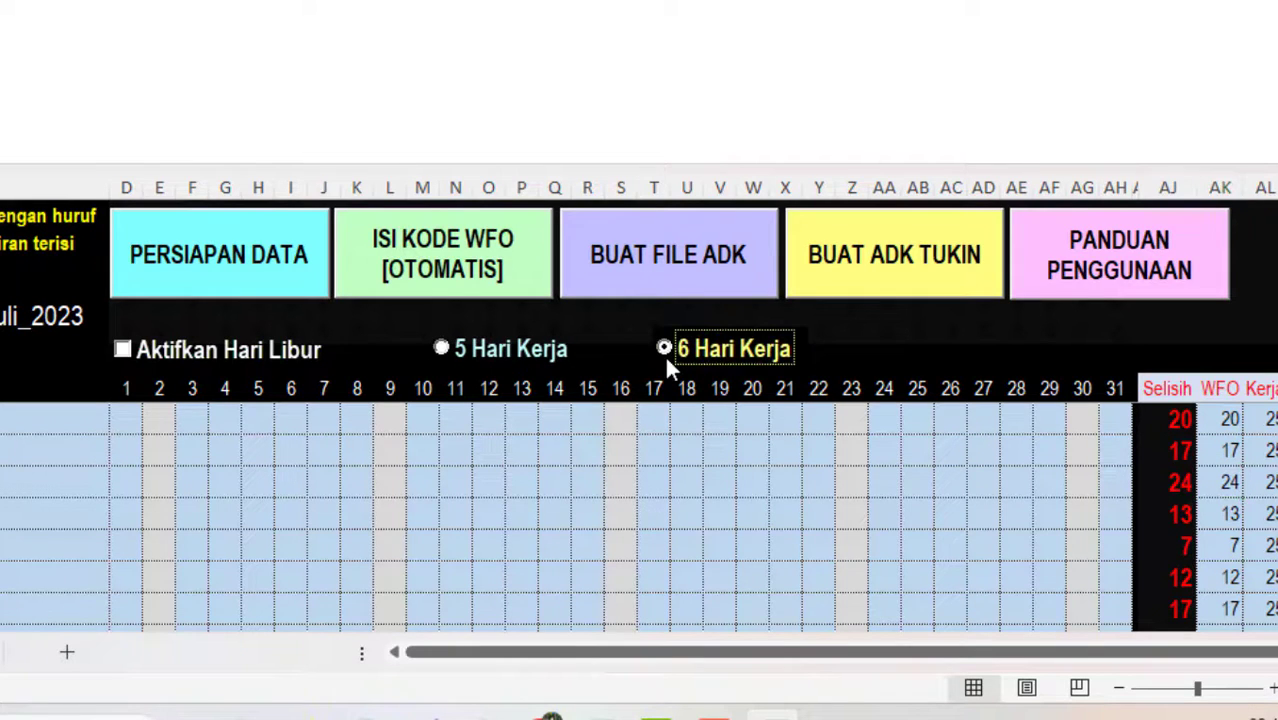
left_click(125, 352)
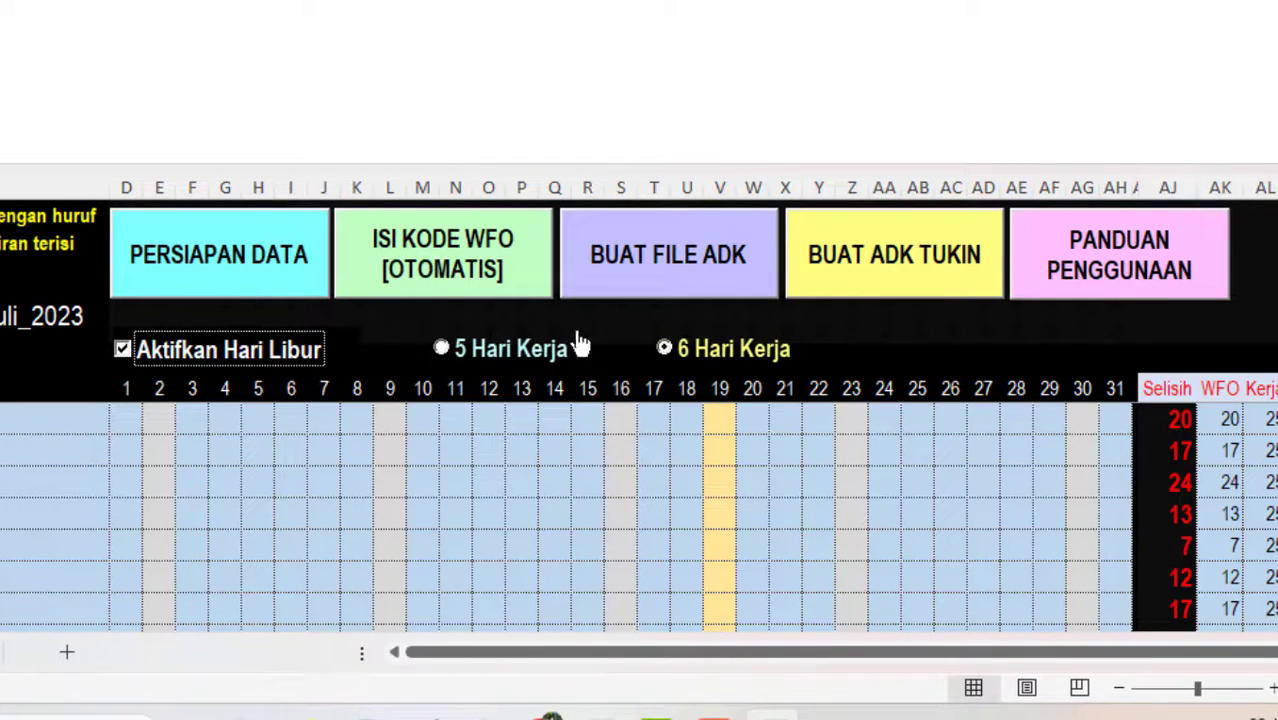
Step: Run 'ISI KODE WFO [OTOMATIS]' to fill H codes and dismiss the Berhasil message
left_click(444, 257)
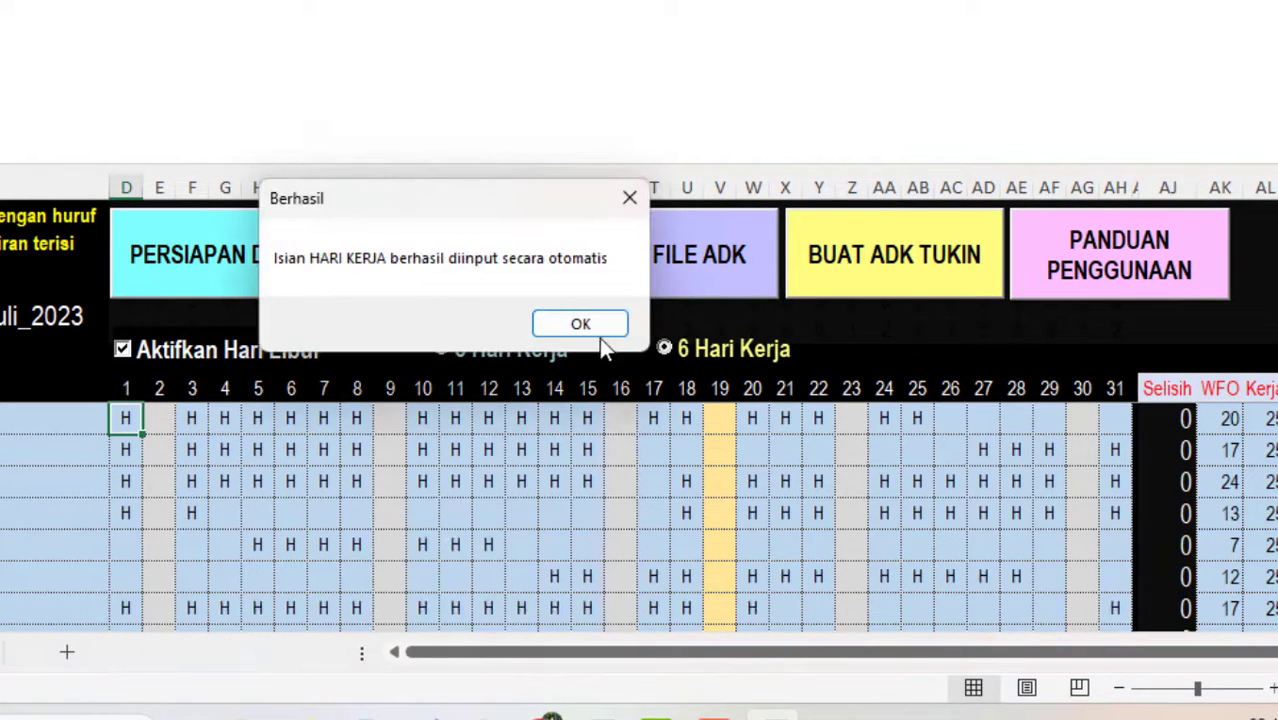
left_click(583, 325)
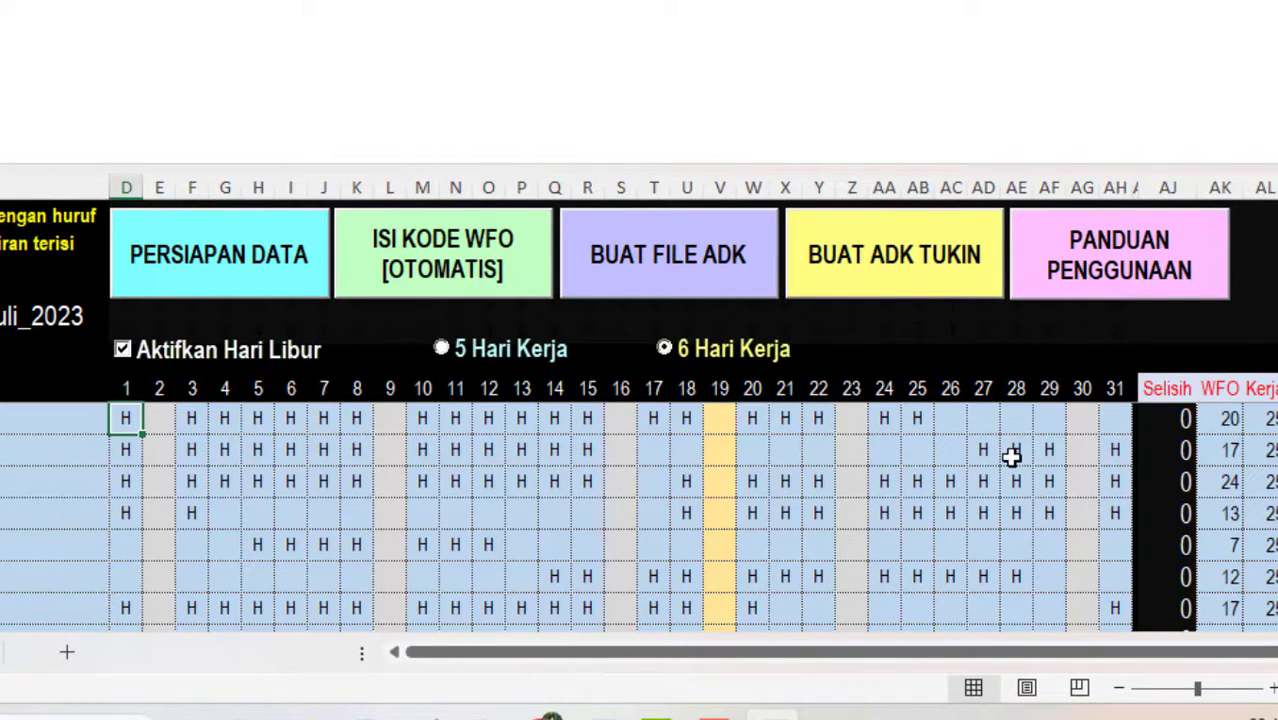
Step: Enter H on day 17 for the second employee and move along to their WFO count
left_click(643, 451)
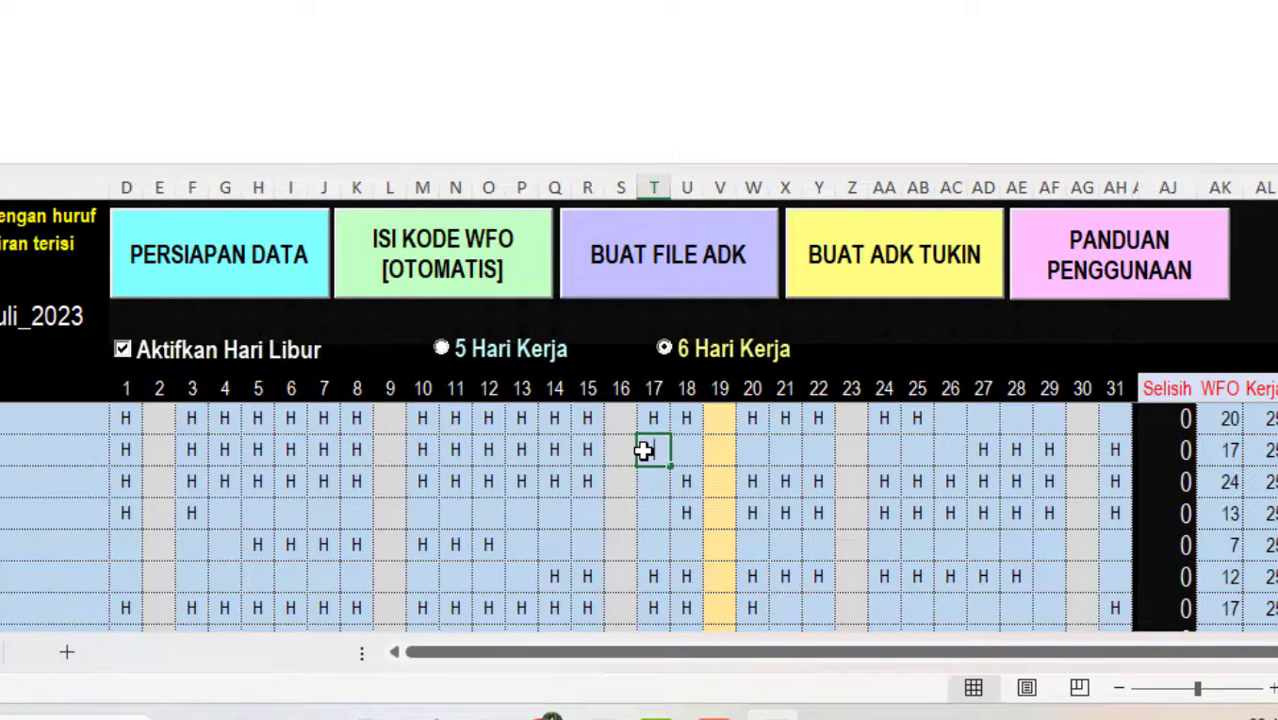
type("H")
key("Return")
key("Up")
key("Right")
key("Right")
key("Right")
key("Right")
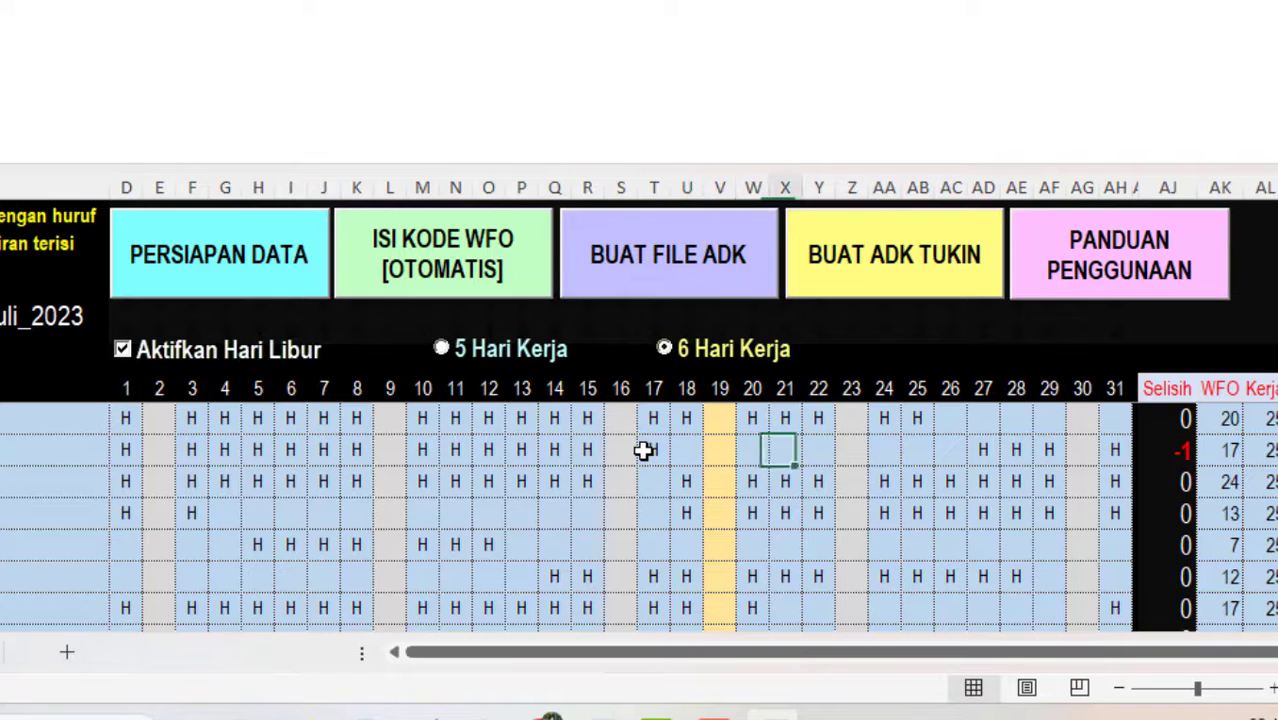
key("Right")
key("Right")
key("Right")
key("Right")
key("Right")
key("Right")
key("Right")
key("Right")
key("Right")
key("Right")
key("Right")
key("Right")
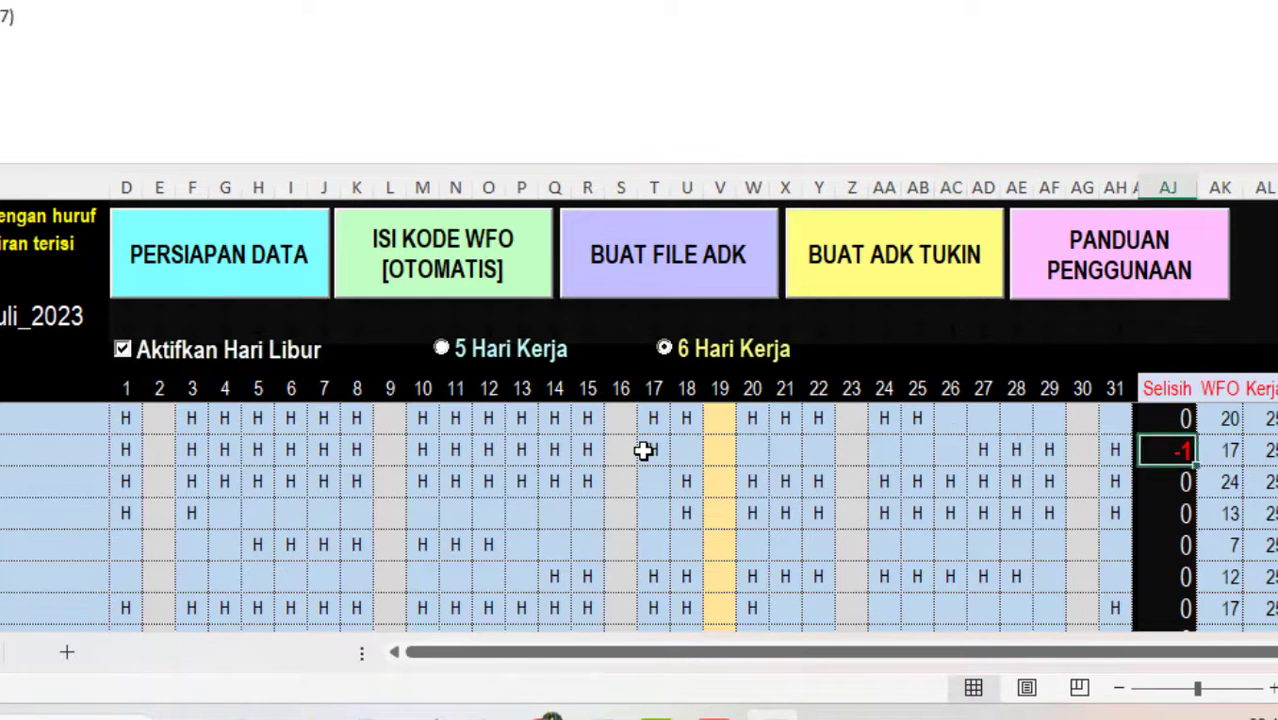
key("Right")
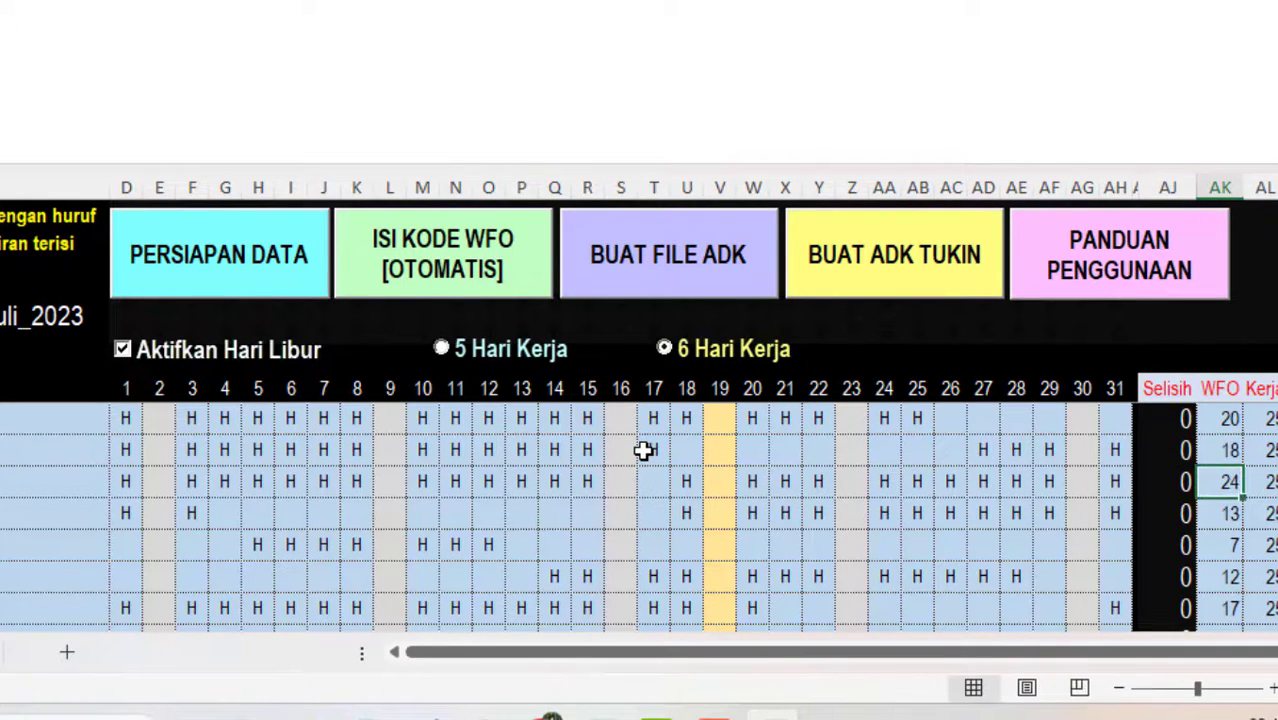
key("Left")
key("Left")
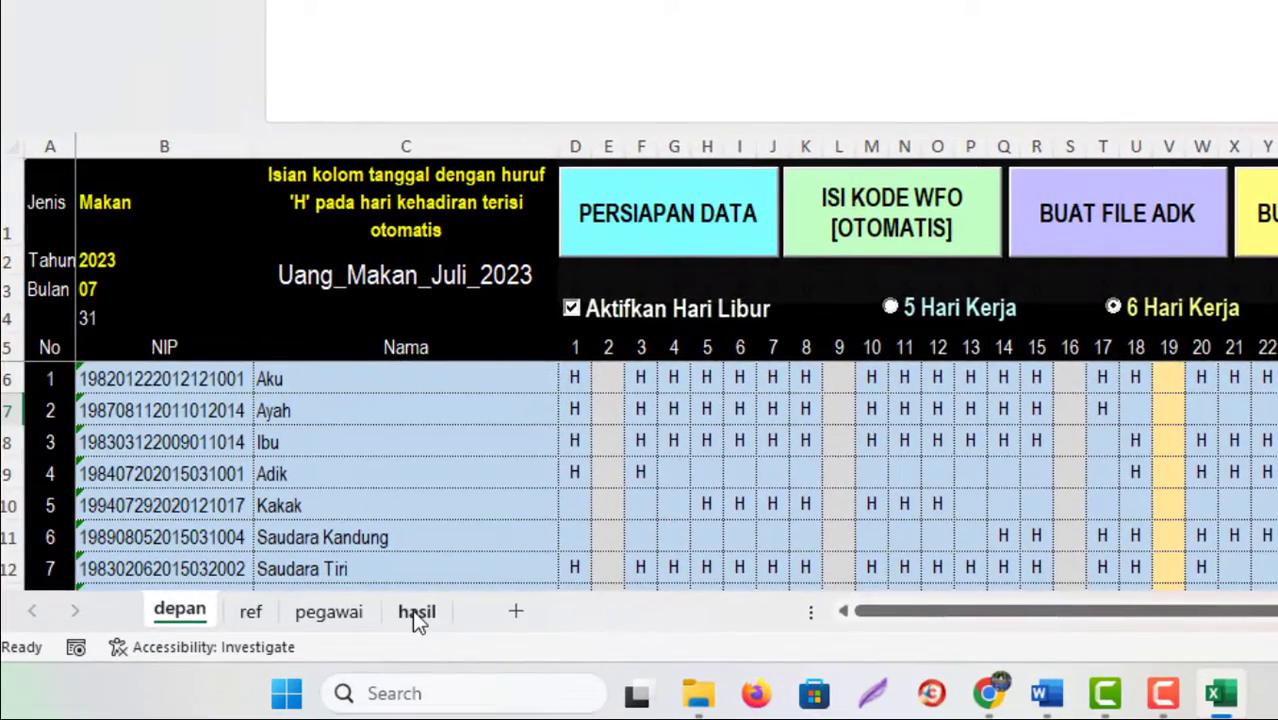
left_click(416, 611)
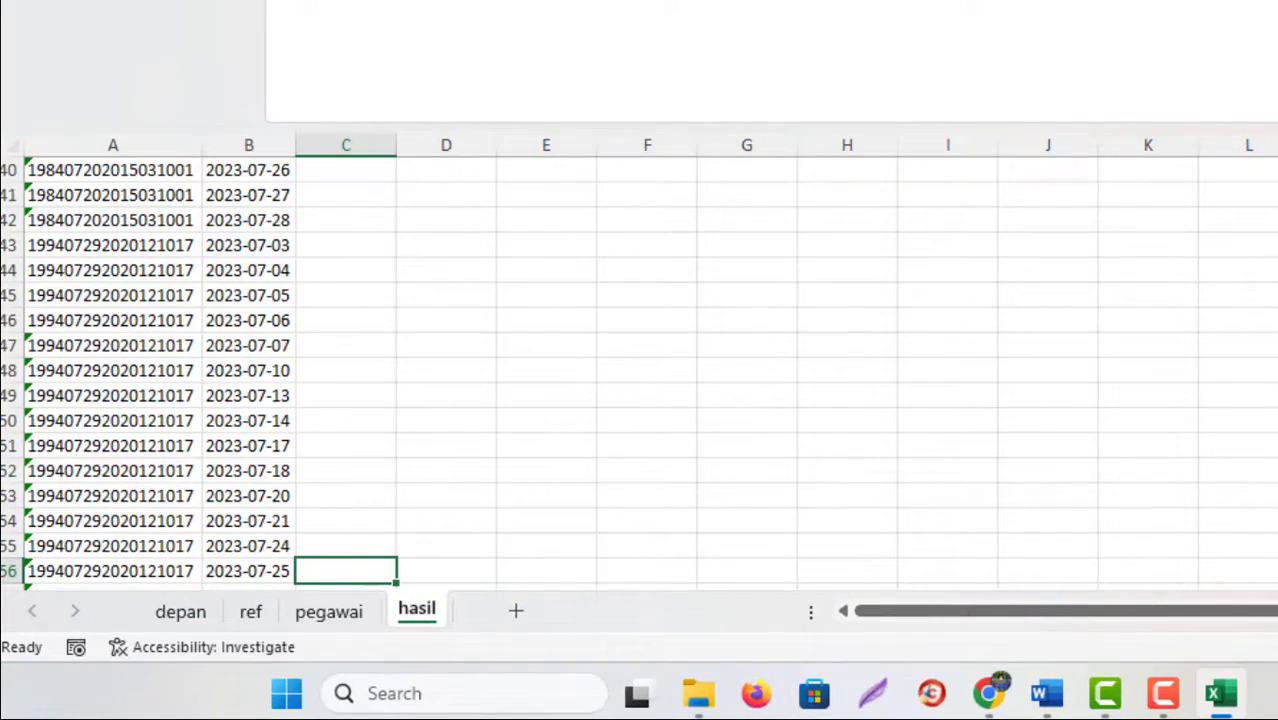
scroll(640, 370, "up", 13)
scroll(640, 370, "down", 5)
scroll(640, 370, "down", 8)
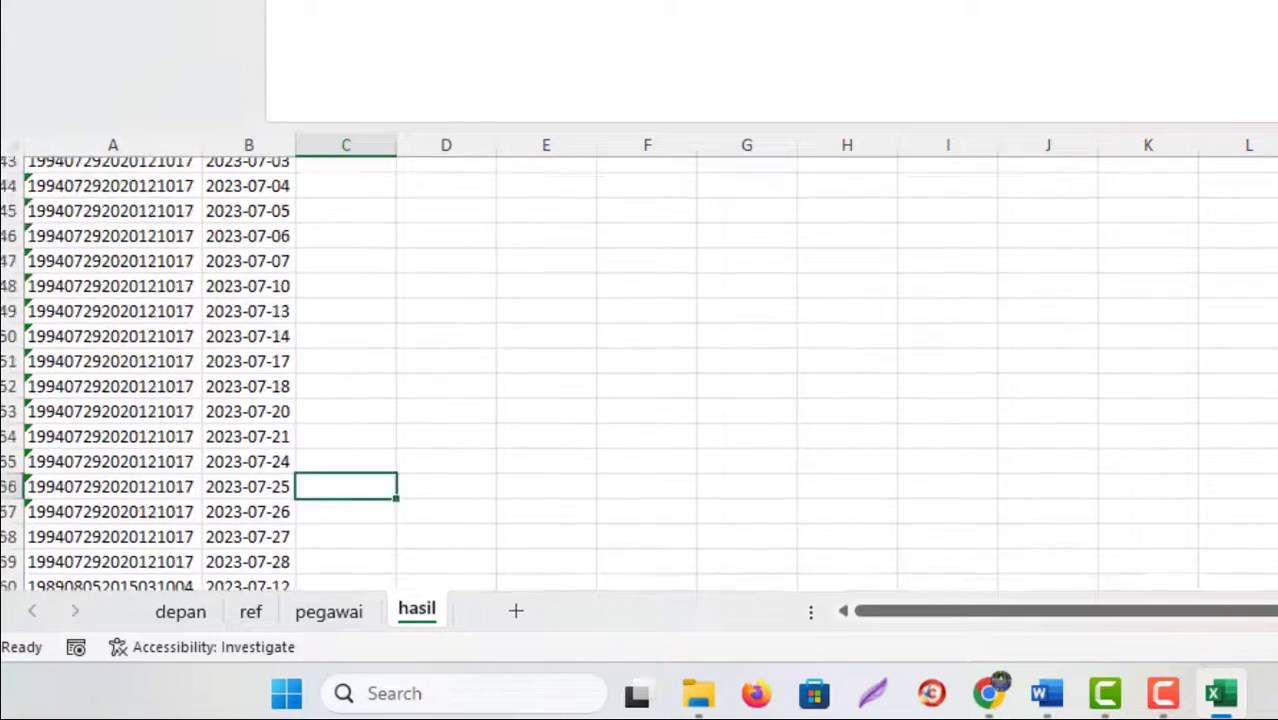
scroll(640, 370, "down", 11)
scroll(640, 370, "down", 7)
scroll(1035, 341, "down", 3)
scroll(1035, 341, "down", 8)
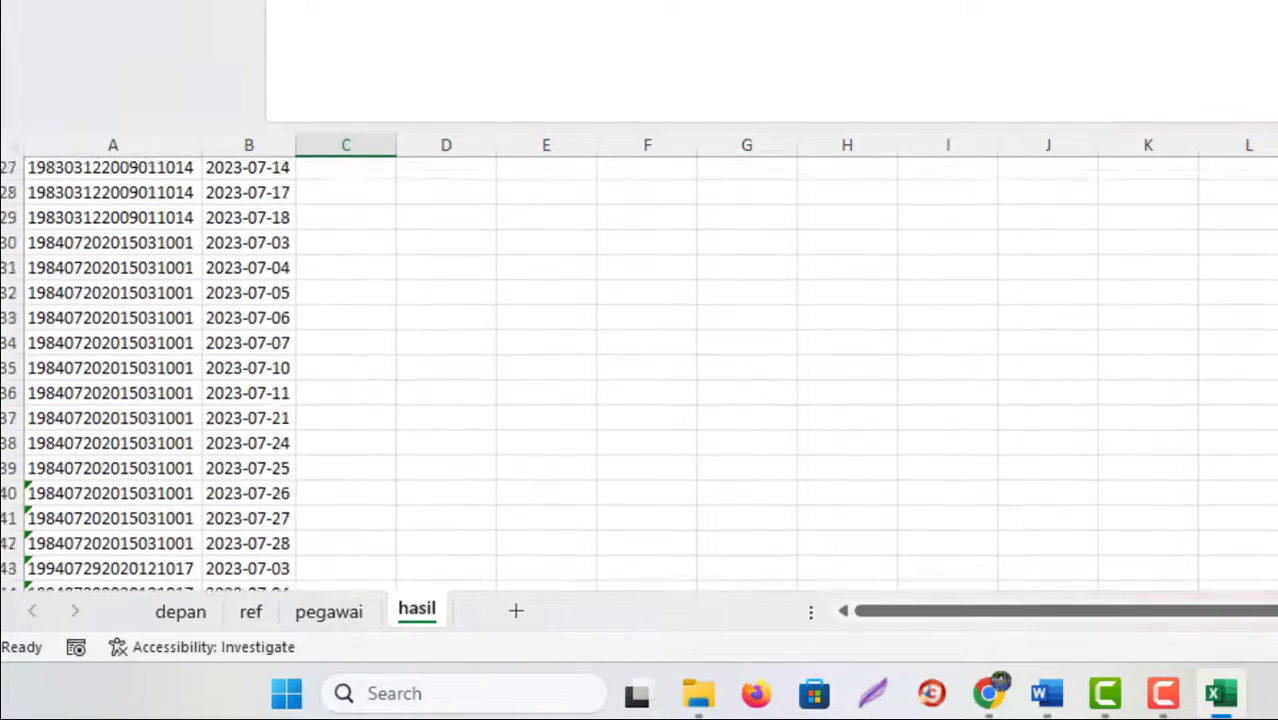
scroll(1035, 341, "down", 8)
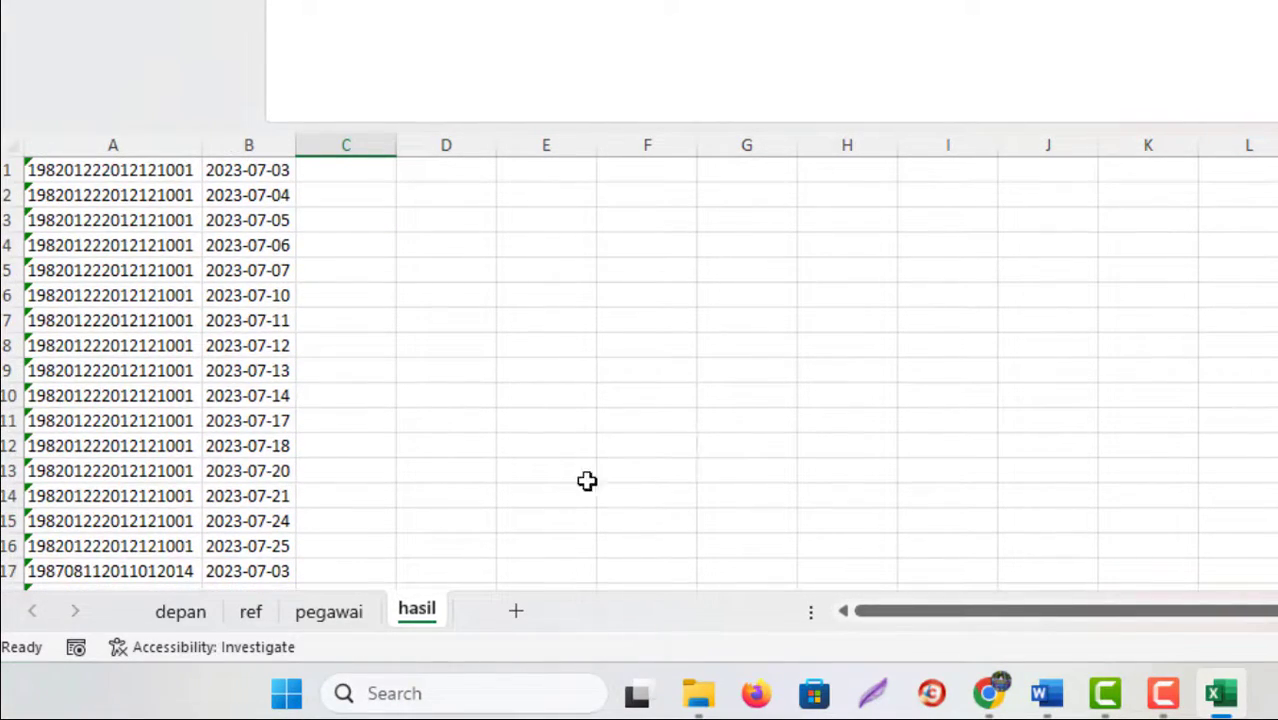
left_click(179, 612)
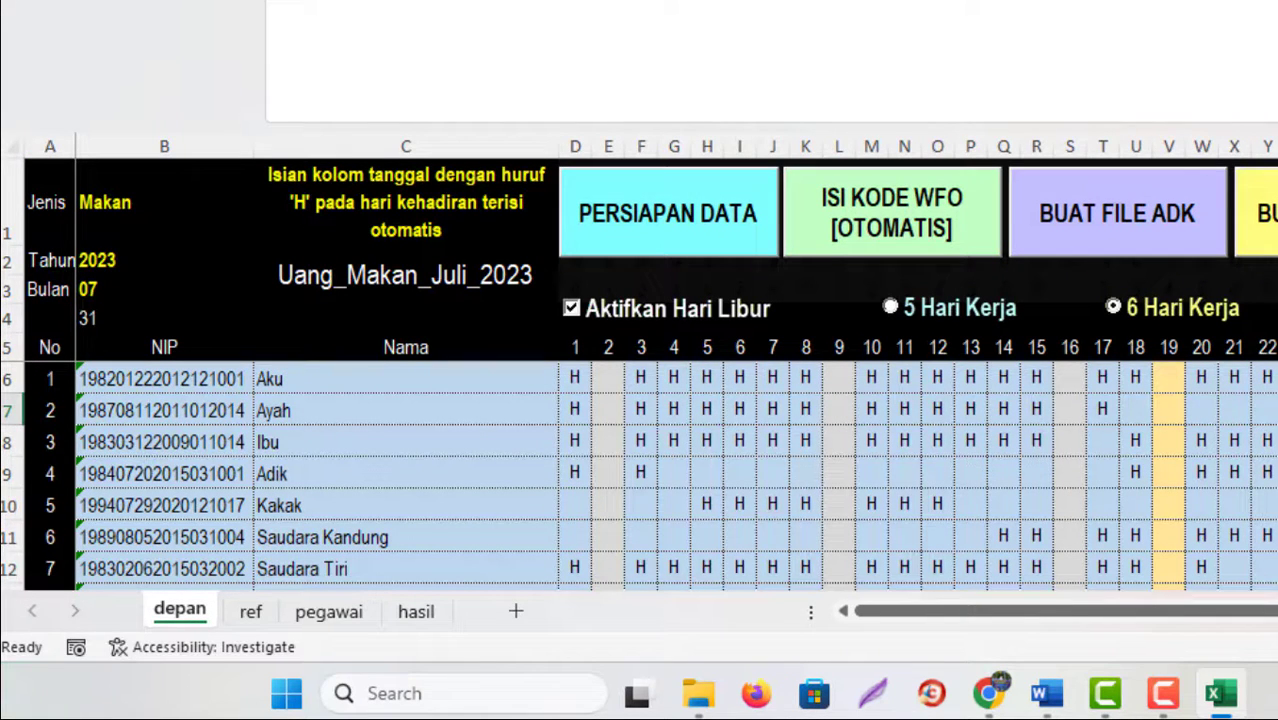
Step: Run BUAT FILE ADK to create Uang_Makan_Juli_2023.txt and dismiss the Berhasil message
left_click(1120, 228)
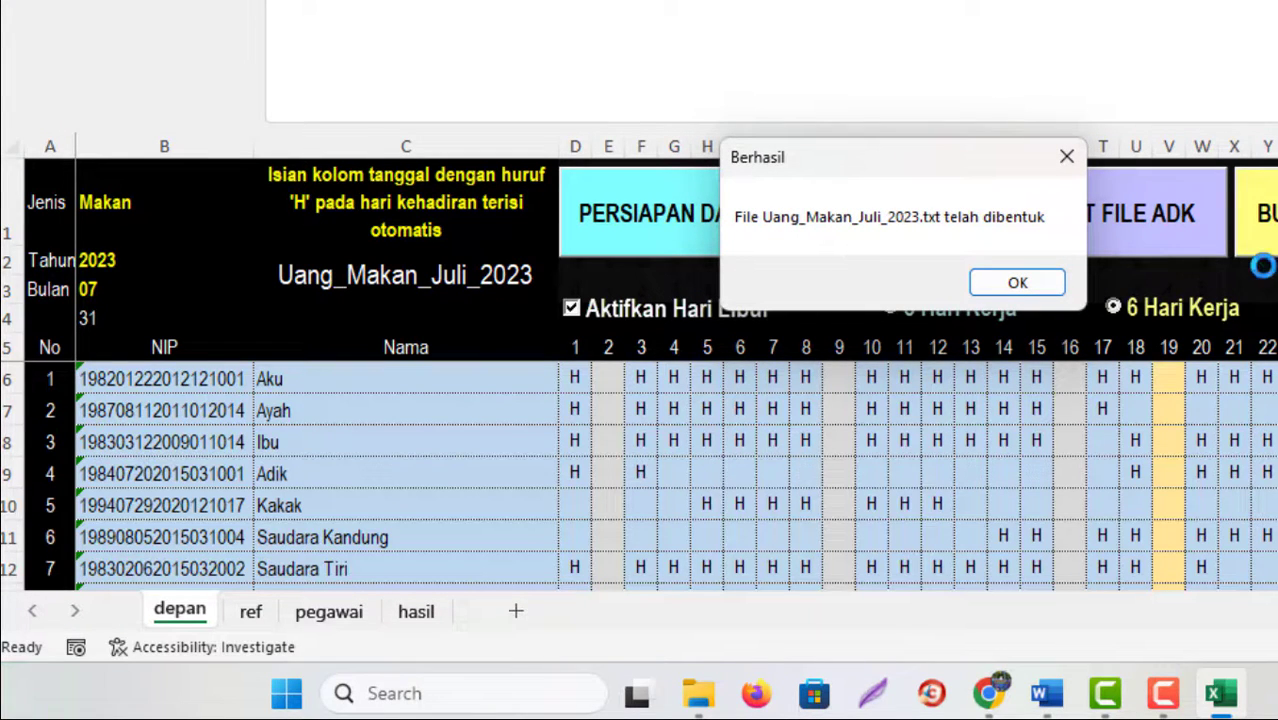
left_click(1018, 282)
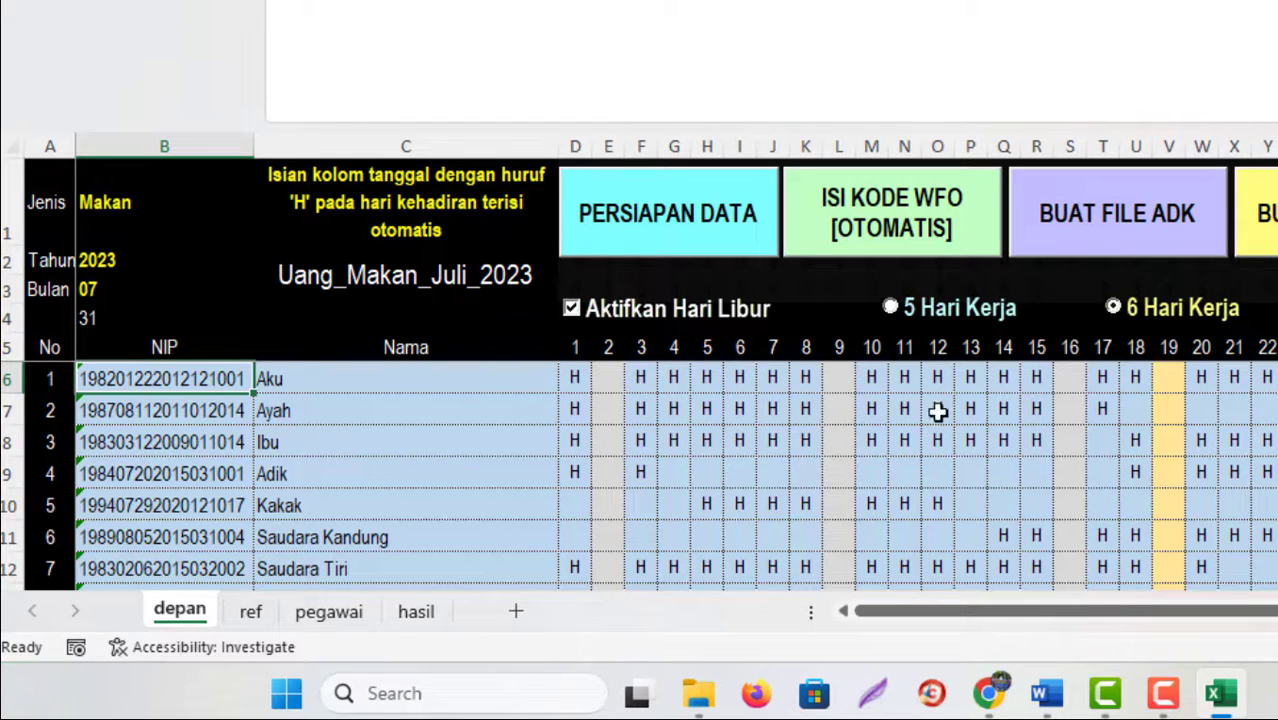
mouse_move(697, 705)
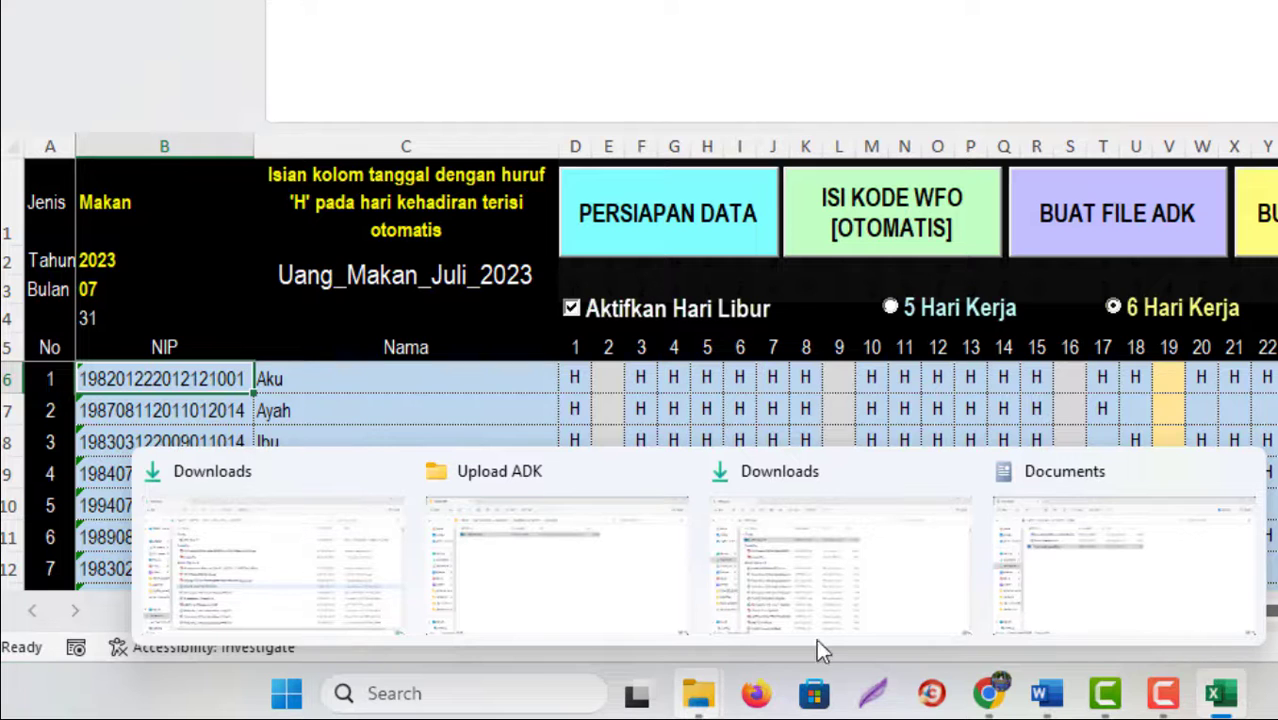
Step: Filter the Documents folder to today's files to confirm Uang_Makan_Juli_2023.txt exists
left_click(1097, 516)
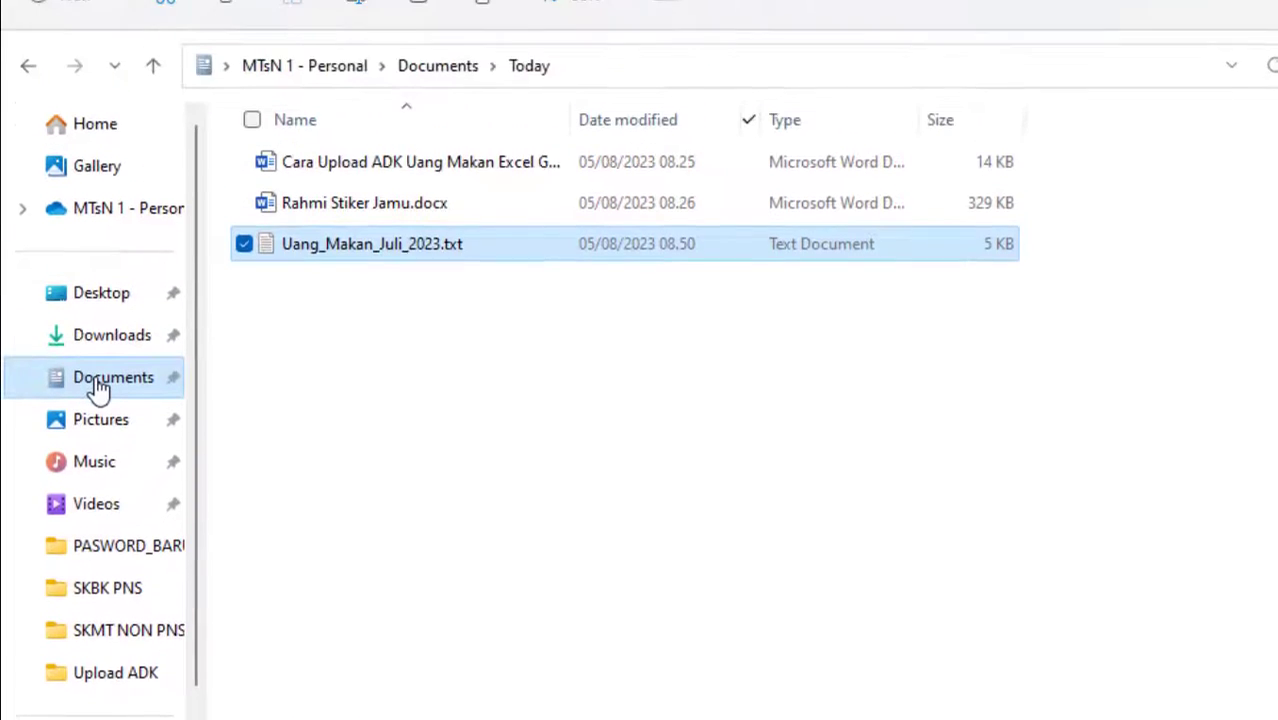
left_click(100, 195)
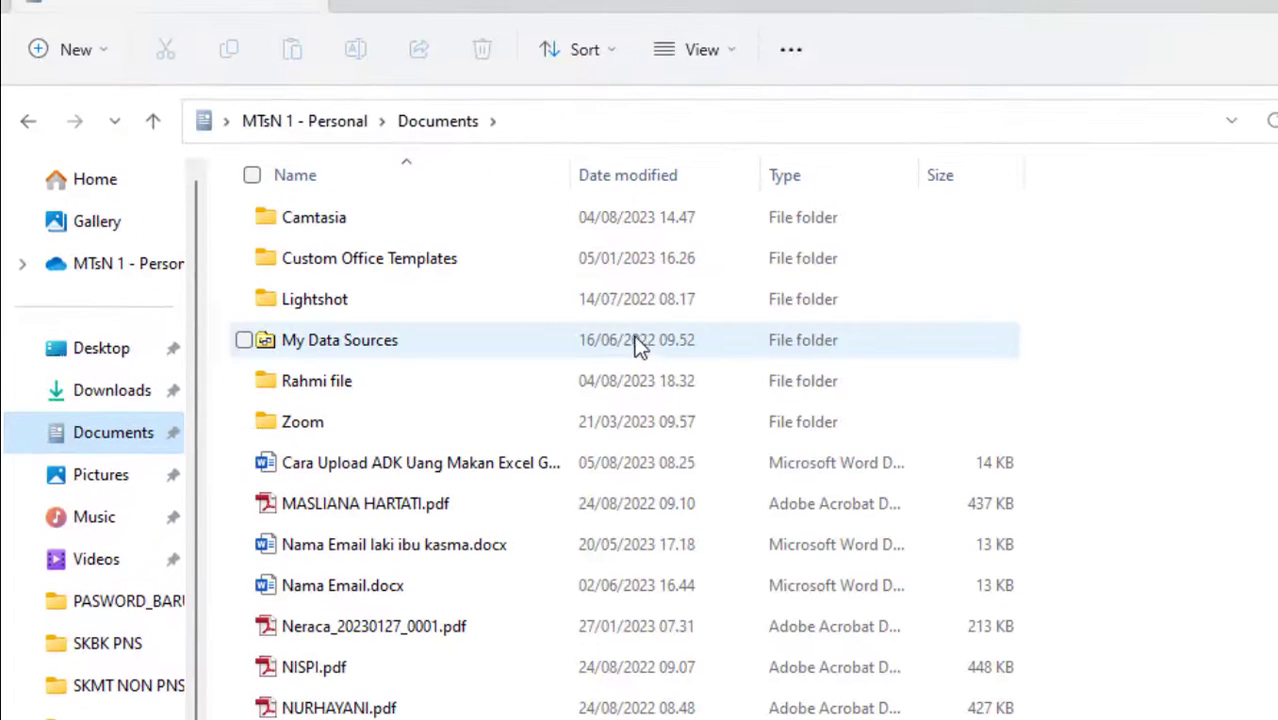
left_click(746, 177)
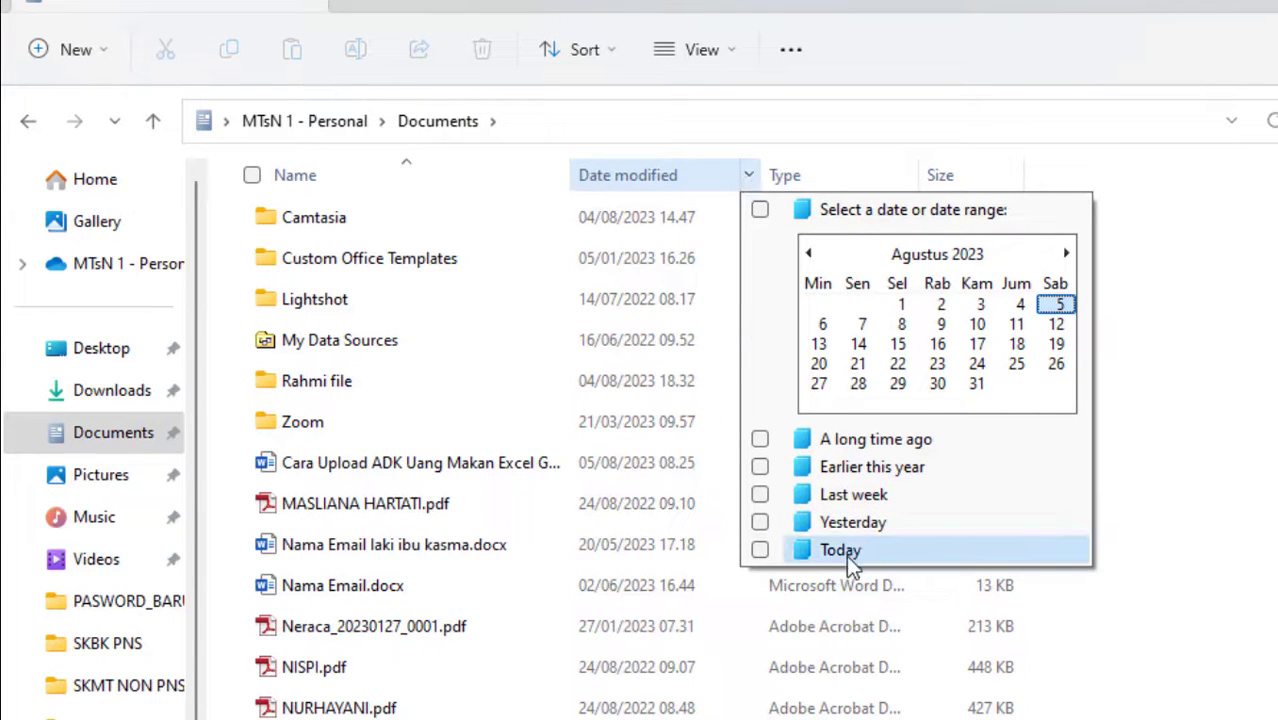
key("Escape")
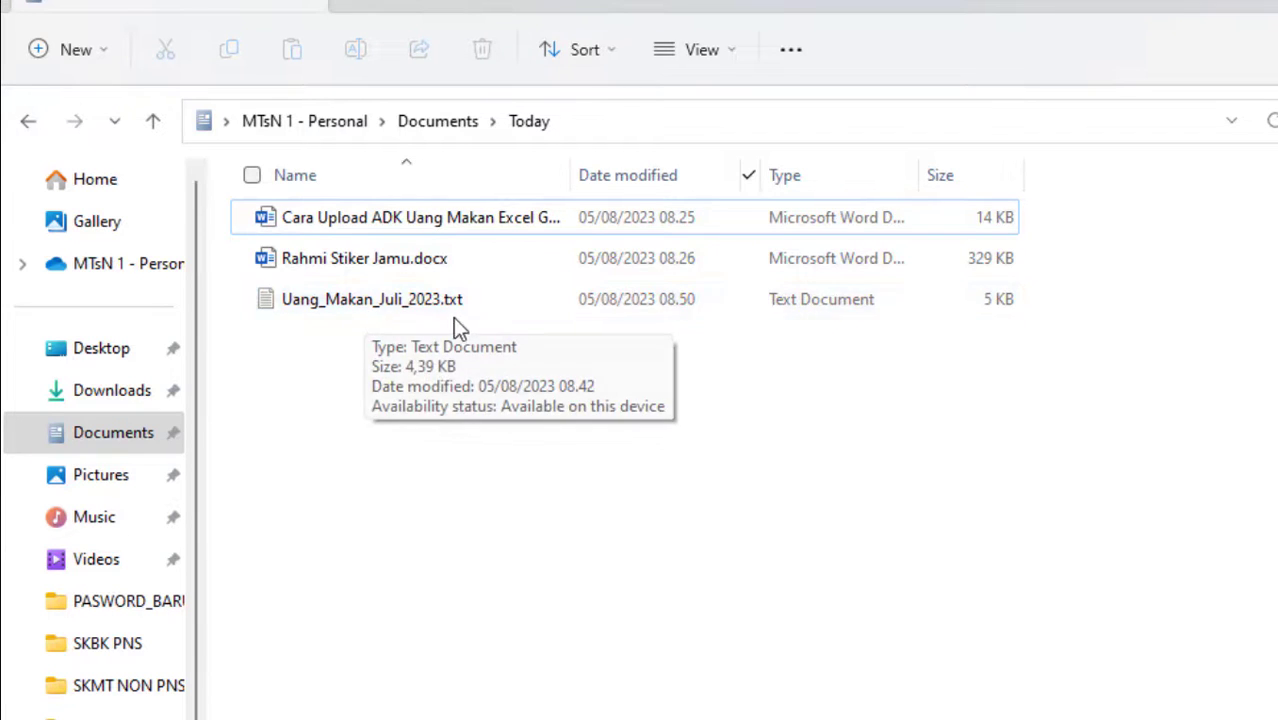
mouse_move(459, 308)
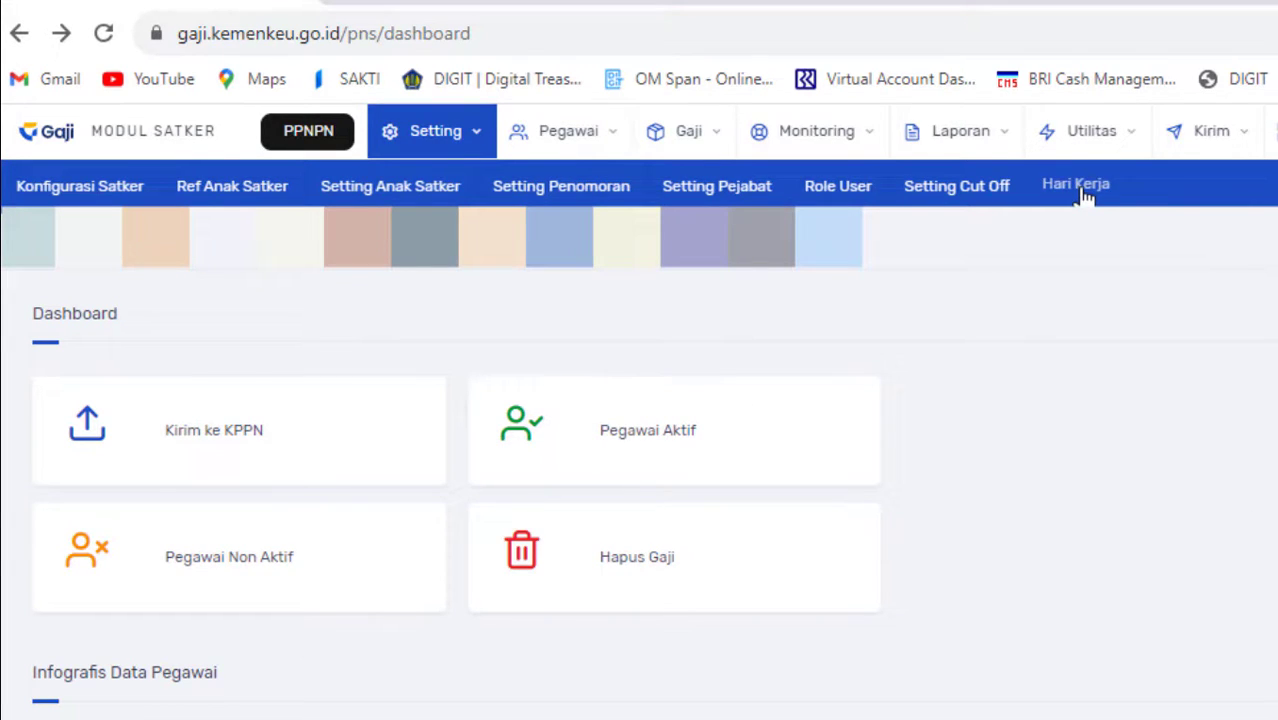
Step: Under Gaji > Proses Uang Makan, open Detil Pegawai for the draft July 2023 payment
left_click(719, 135)
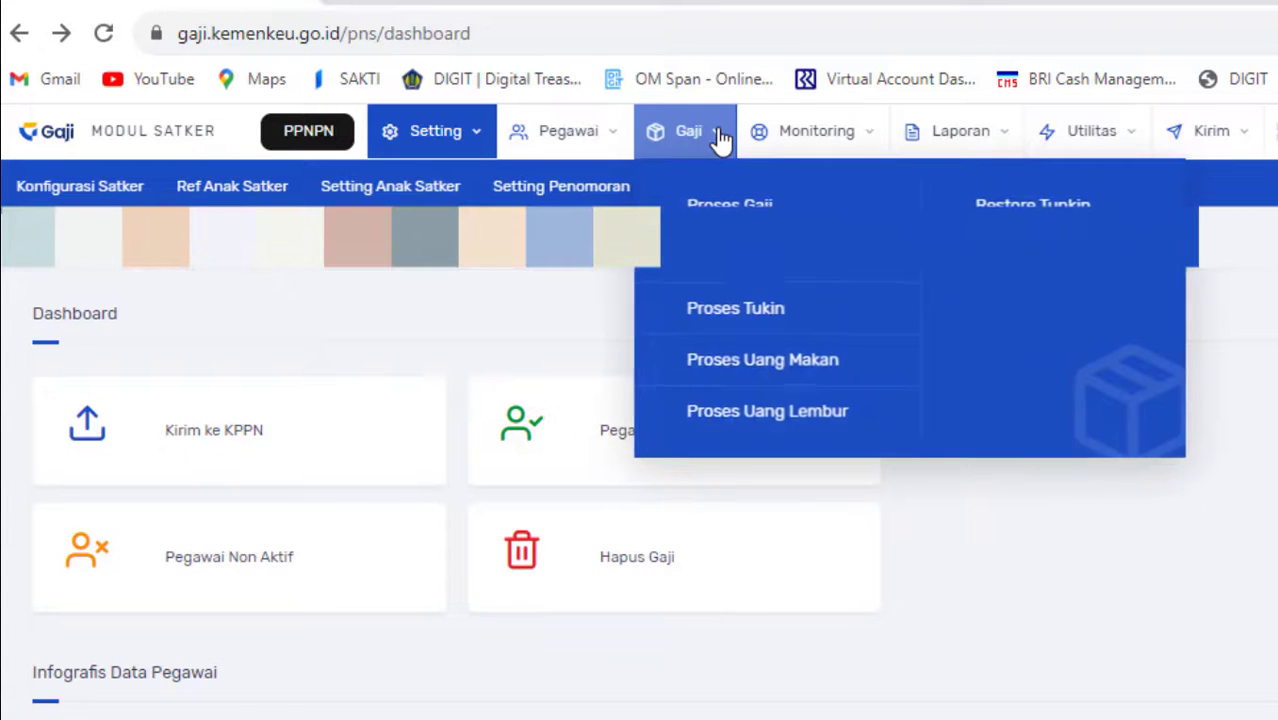
left_click(785, 362)
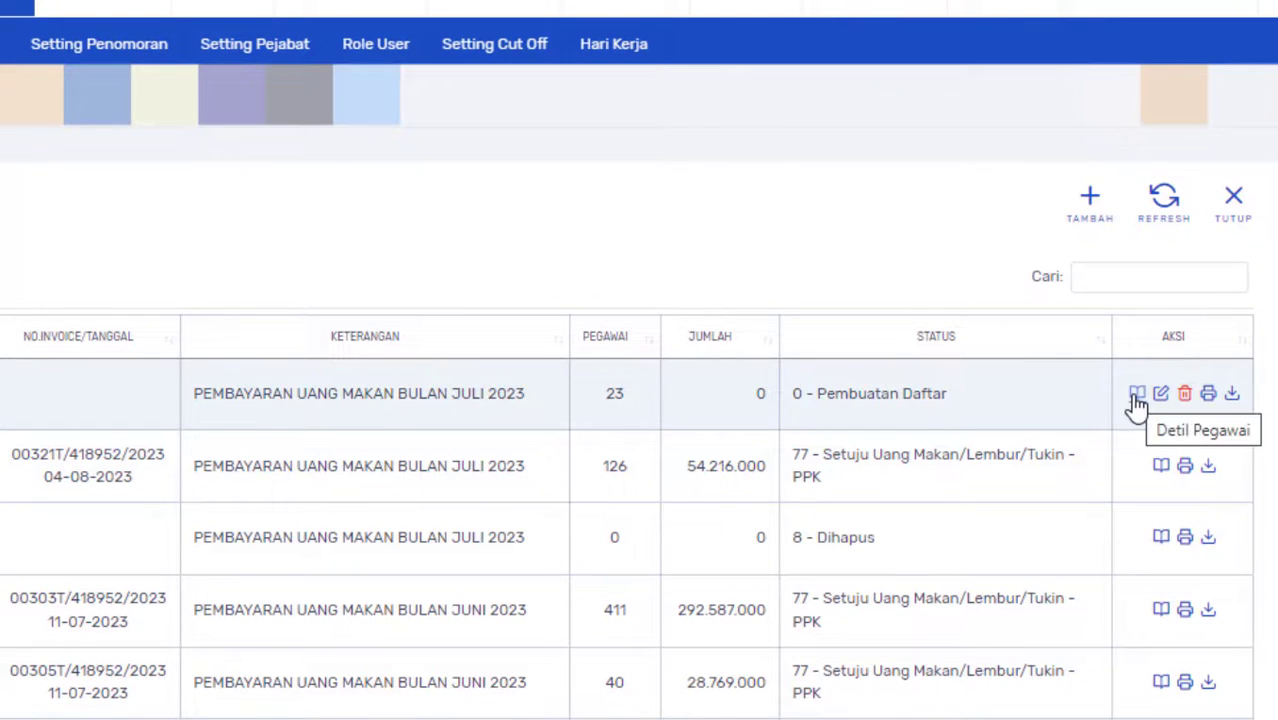
left_click(1137, 395)
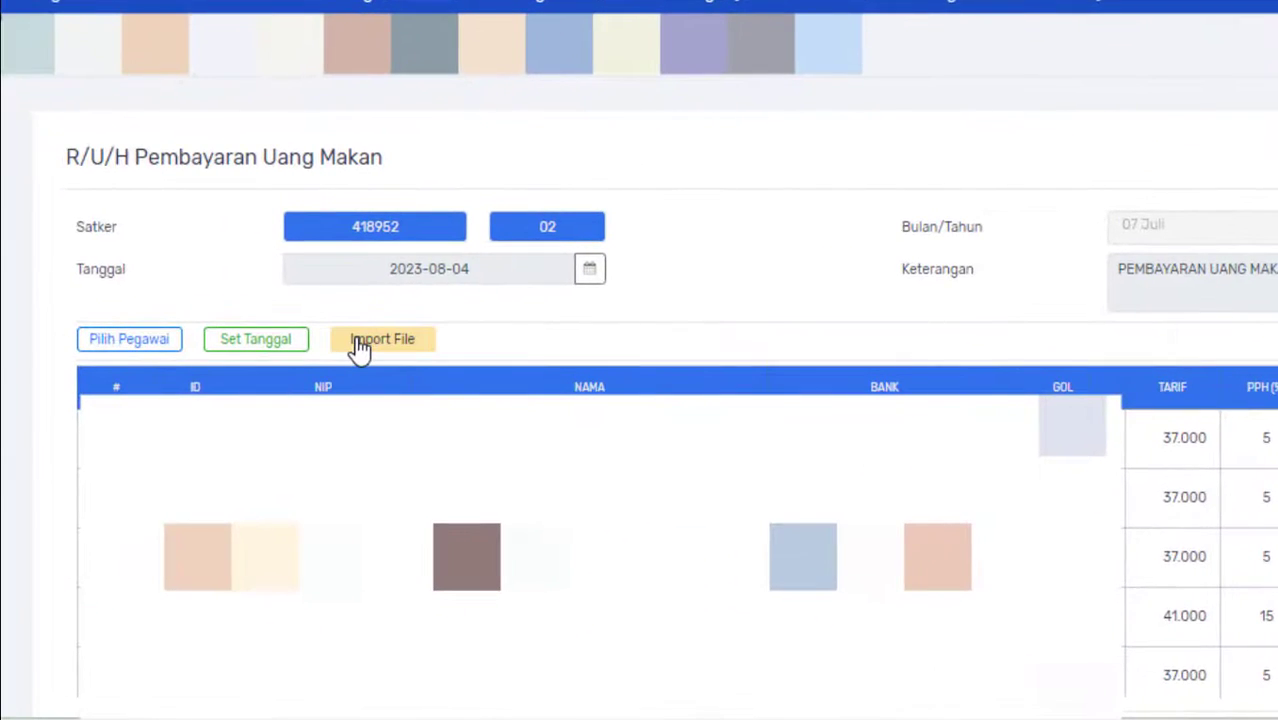
left_click(366, 339)
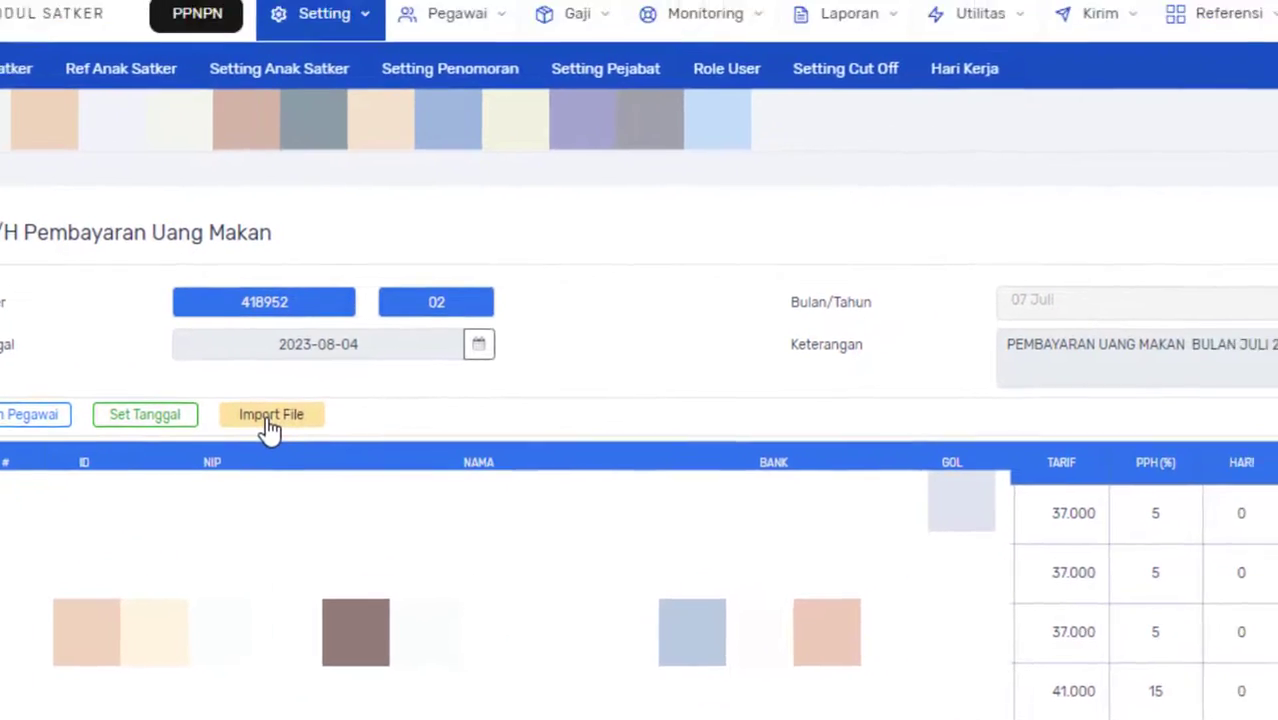
Step: Open the Import Hari Uang Makan window, close it with Tutup, and return to ADK-ML.xlsm
left_click(392, 355)
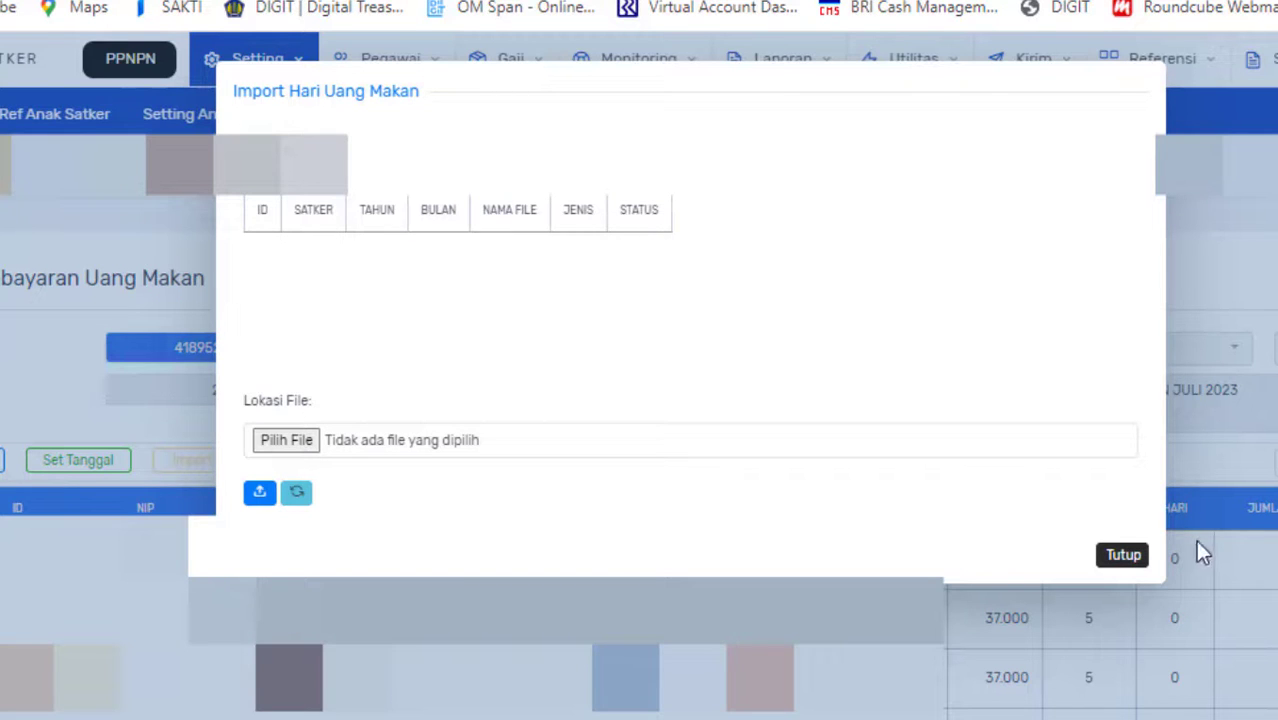
left_click(1122, 560)
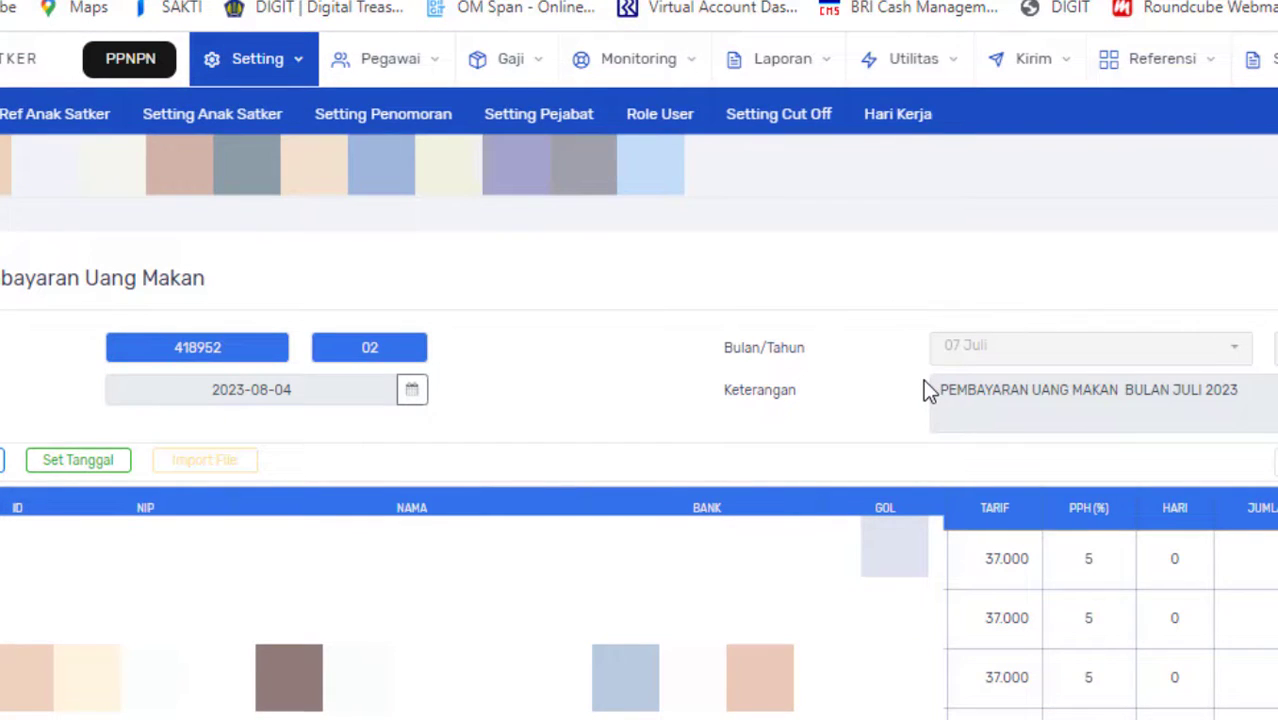
mouse_move(871, 701)
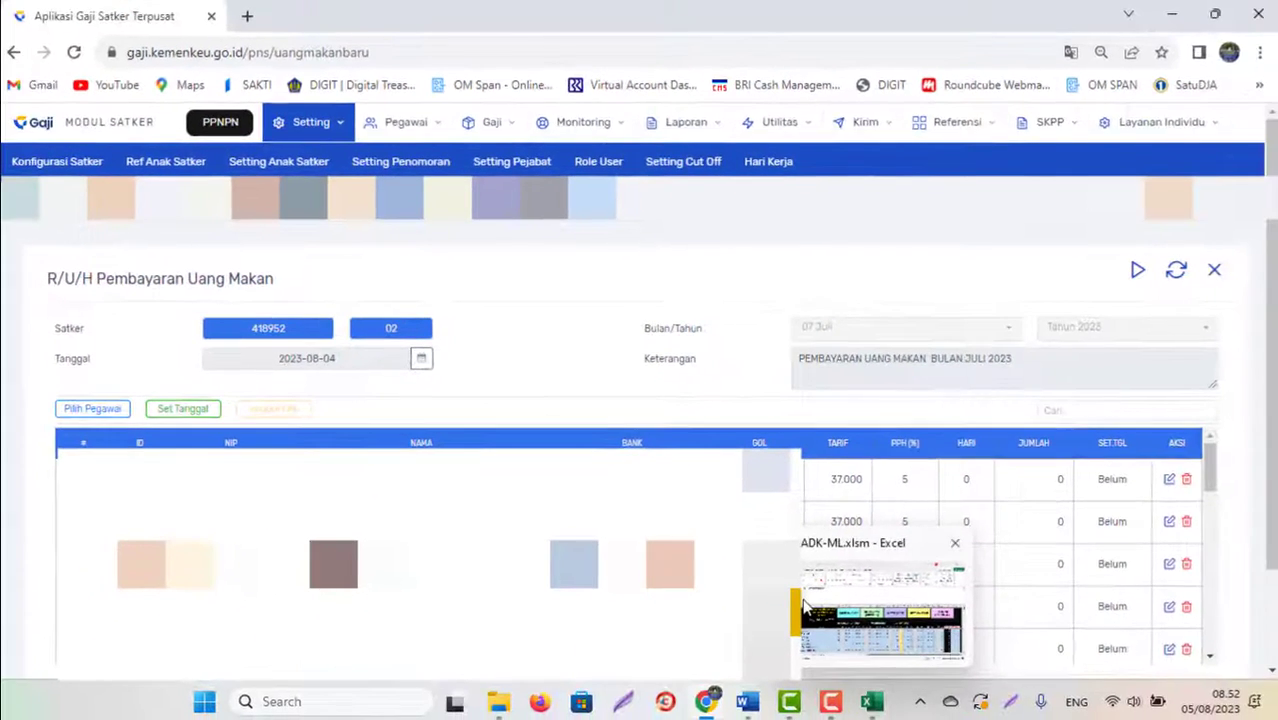
left_click(804, 606)
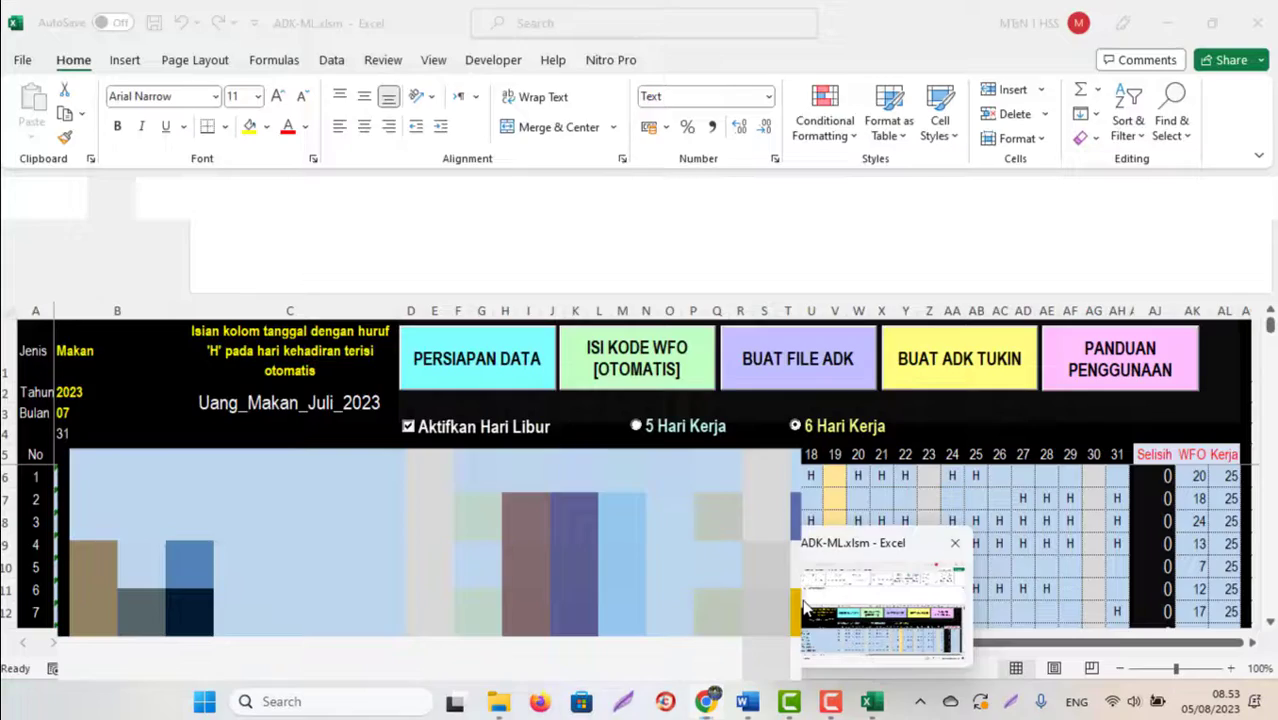